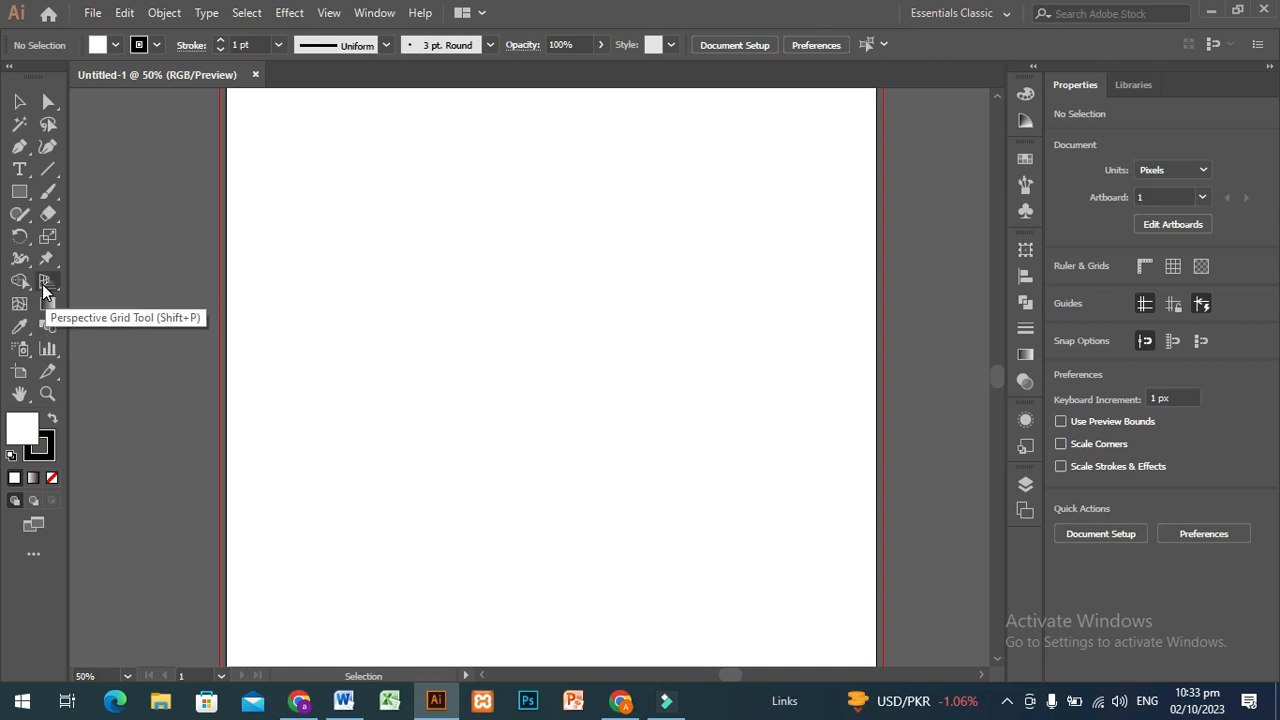
Display the two-point perspective grid on the artboard
click(42, 281)
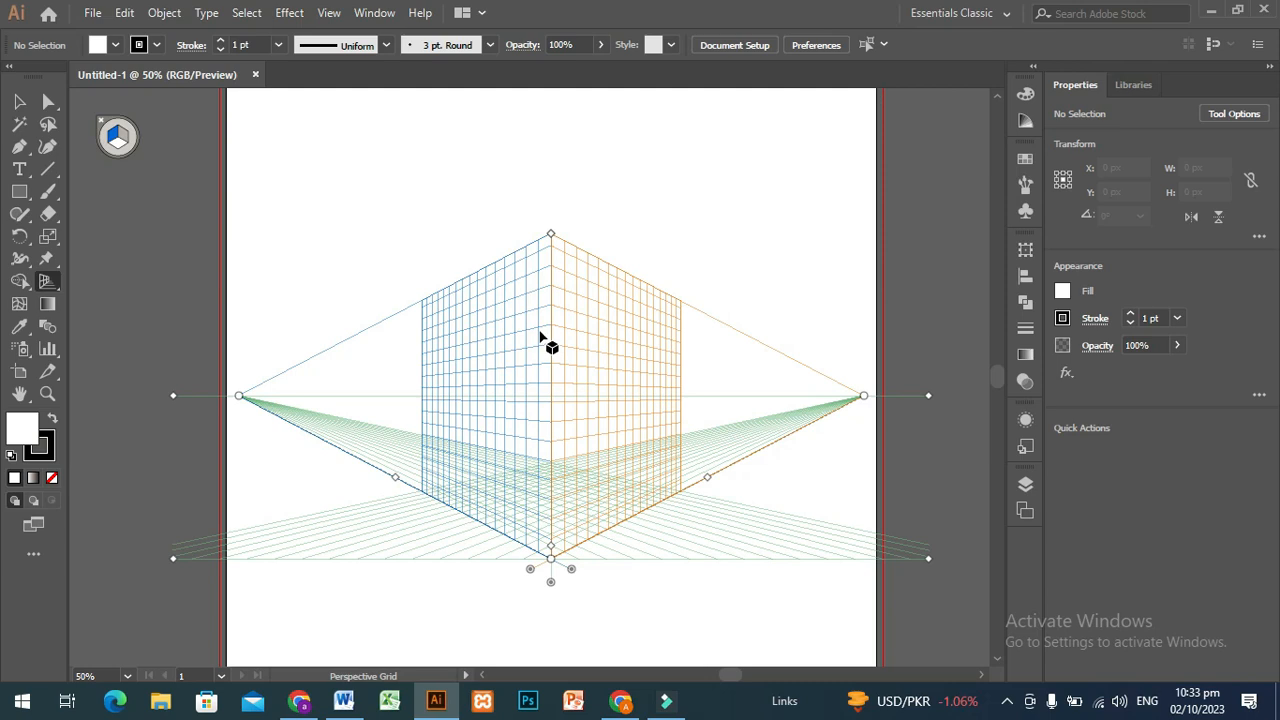
key(ctrl+equal)
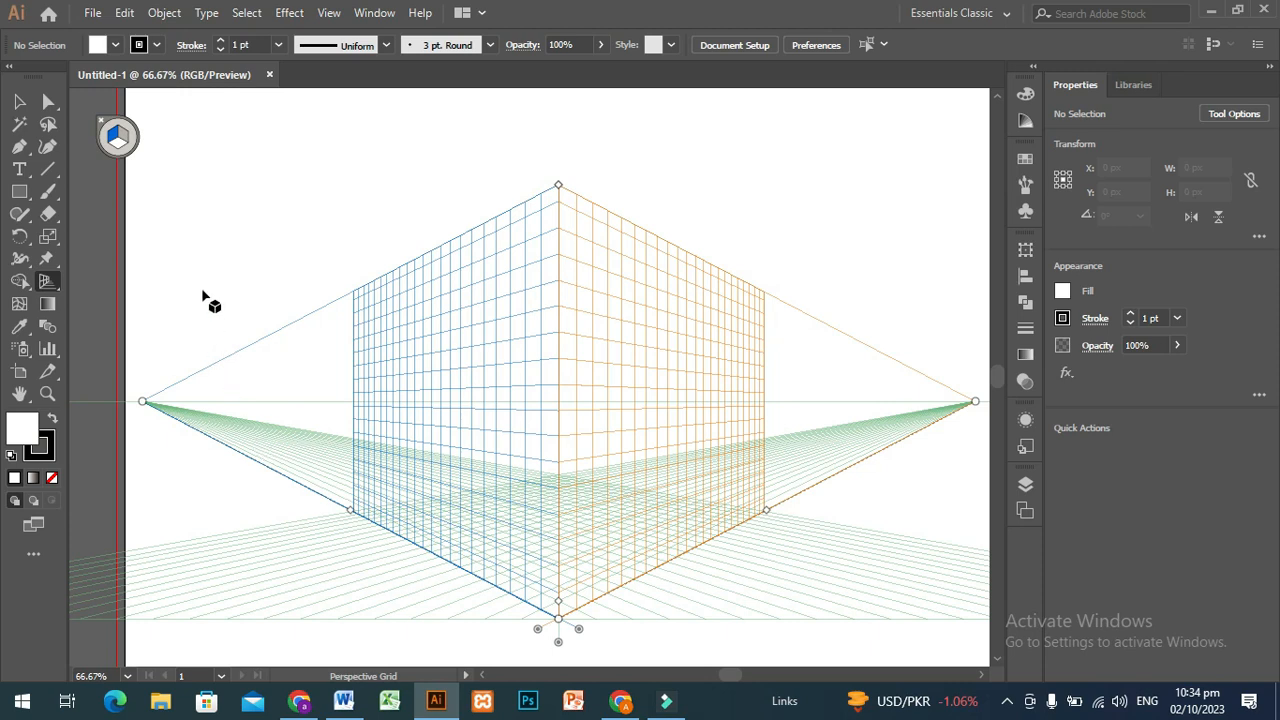
Try the perspective plane choices by activating the right grid plane and the horizontal grid plane
click(119, 148)
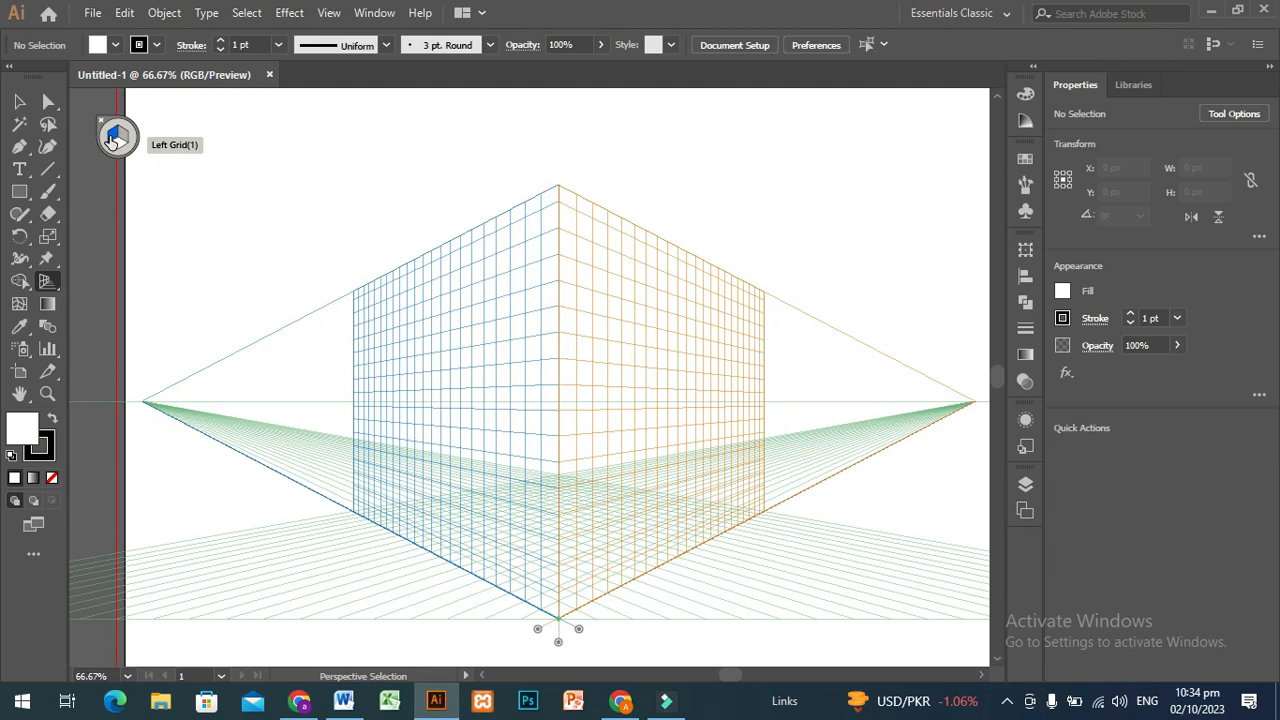
key(shift+p)
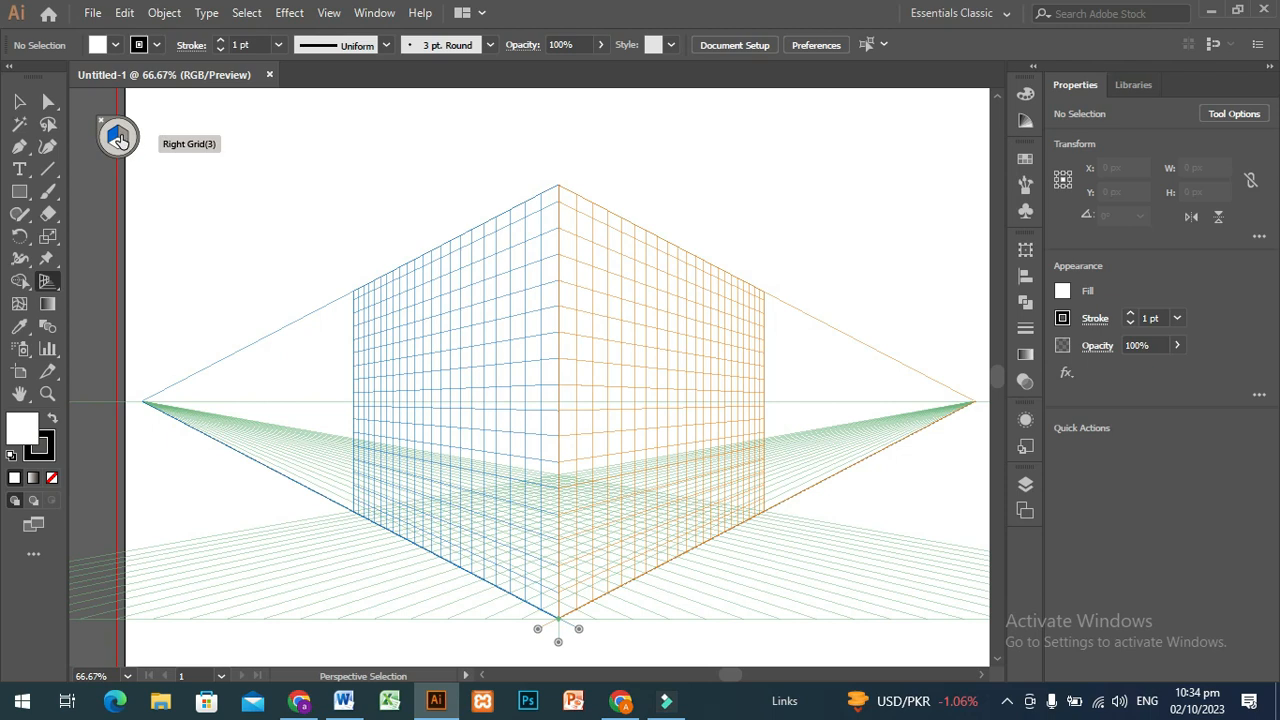
click(121, 140)
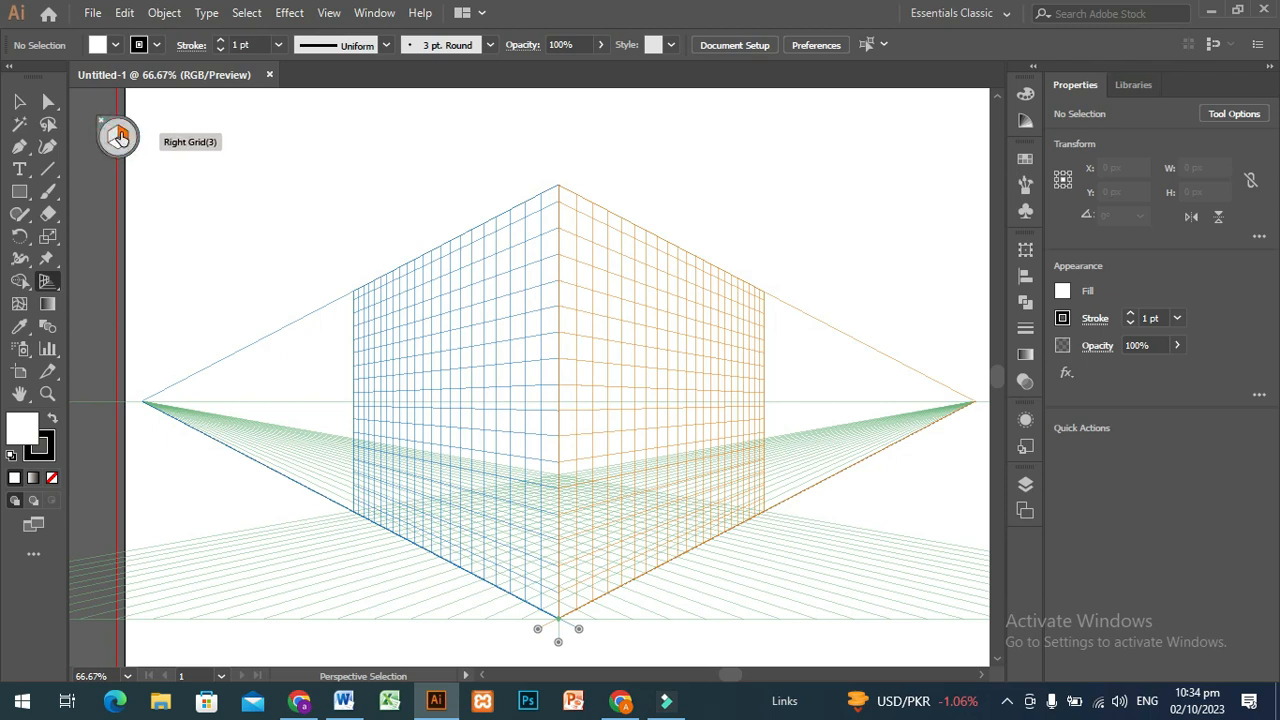
key(shift+p)
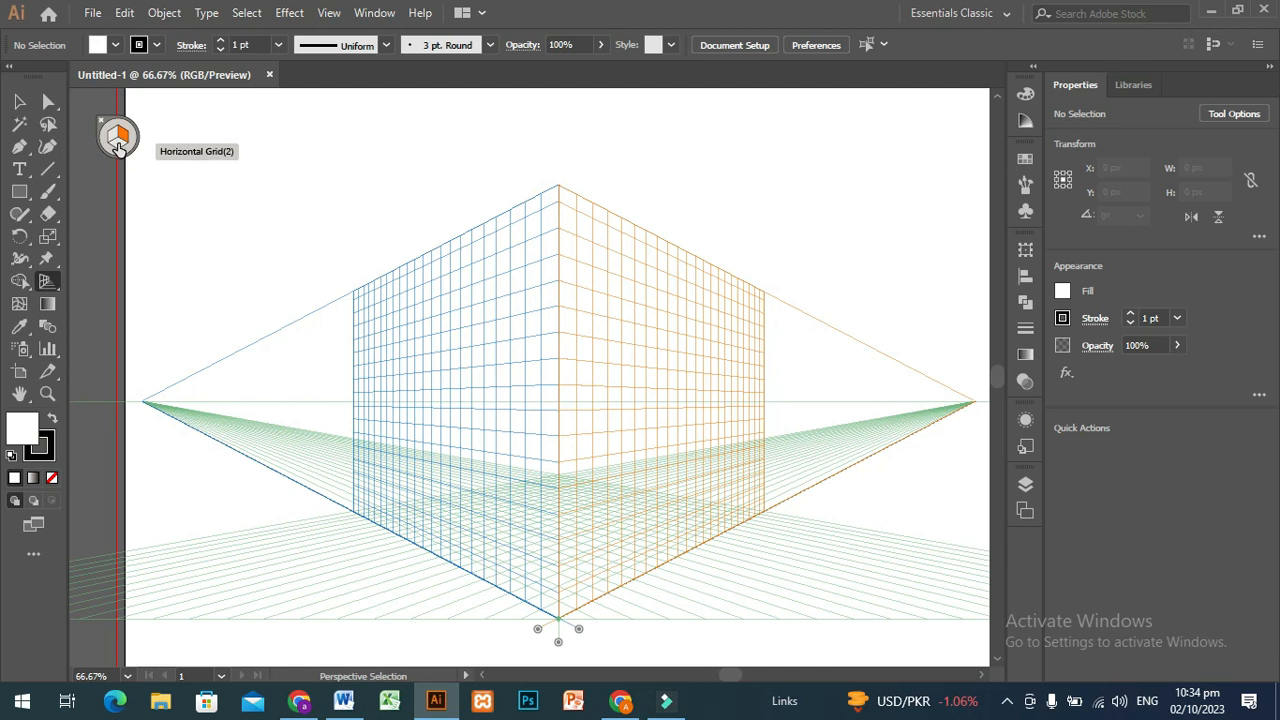
click(116, 146)
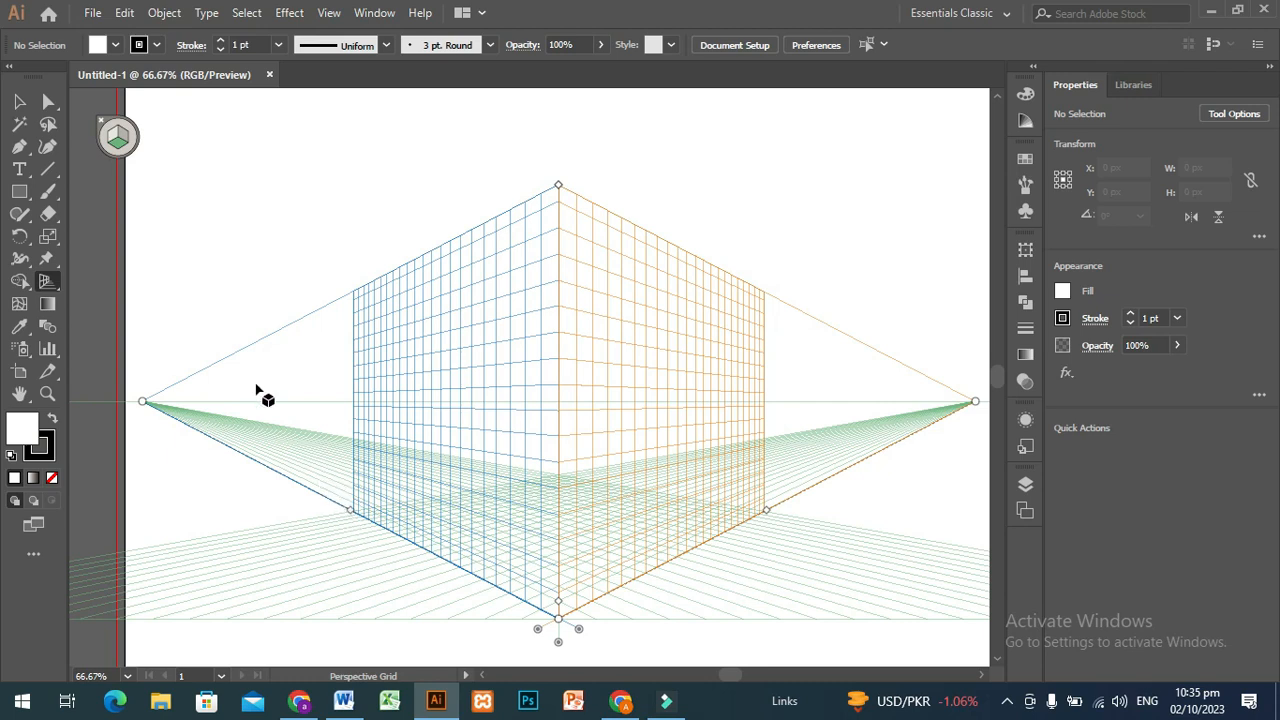
Draw a rectangle of about 660 × 500 px on the left grid plane, covering the whole blue grid as a wall
click(113, 139)
click(21, 195)
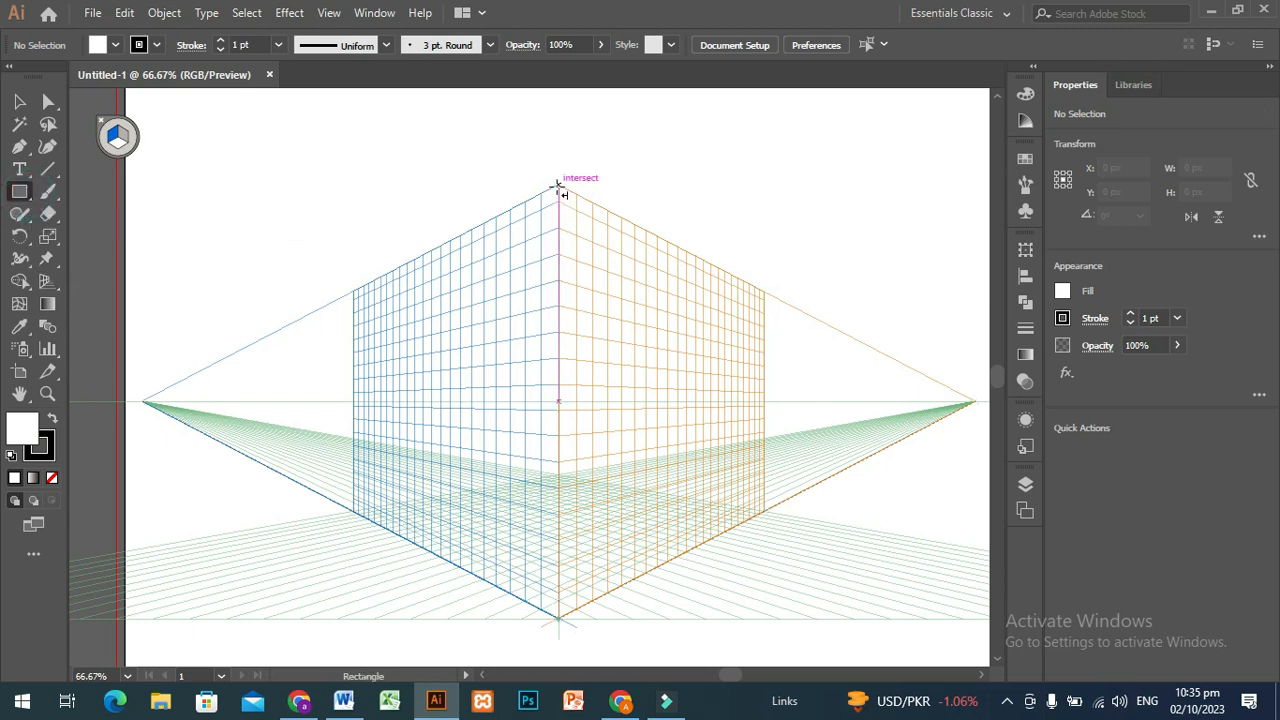
mouse_move(559, 185)
mouse_down()
mouse_move(517, 371)
mouse_move(484, 432)
mouse_move(451, 471)
mouse_move(406, 491)
mouse_move(352, 478)
mouse_move(354, 513)
mouse_up()
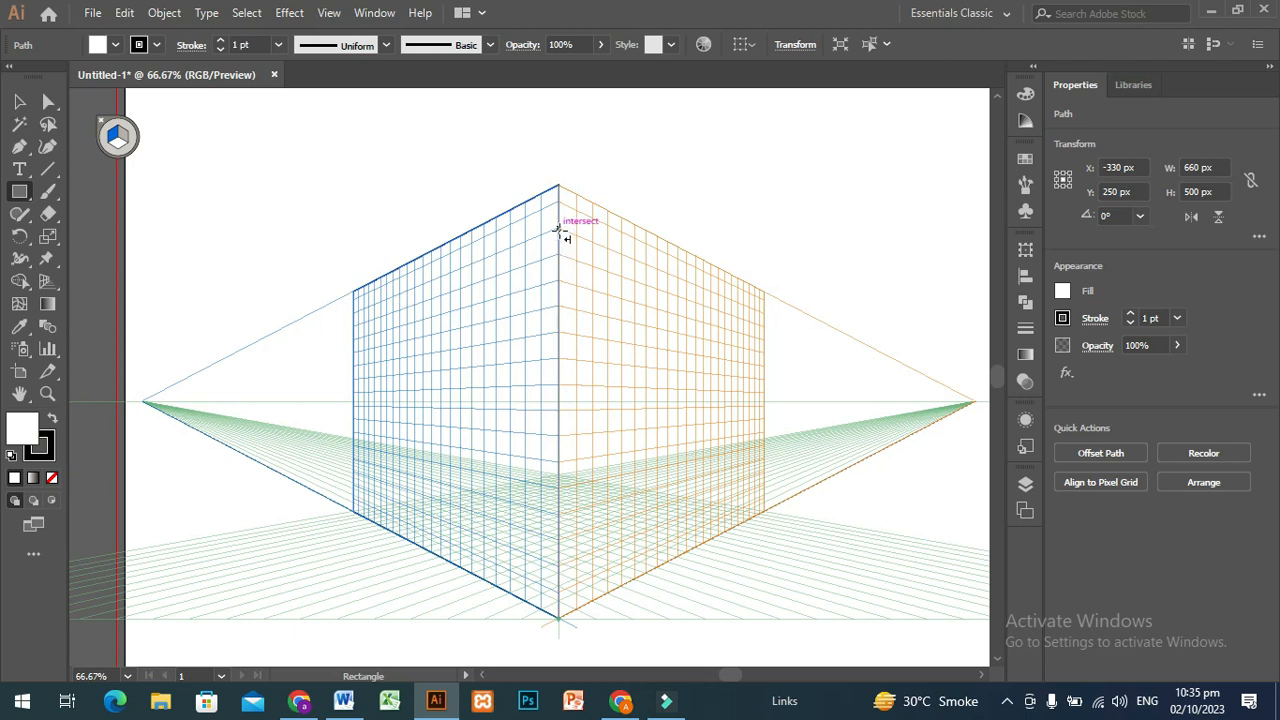
Draw a rectangle of about 650 × 500 px on the right grid plane, covering the whole orange grid as a wall
drag(558, 186, 799, 541)
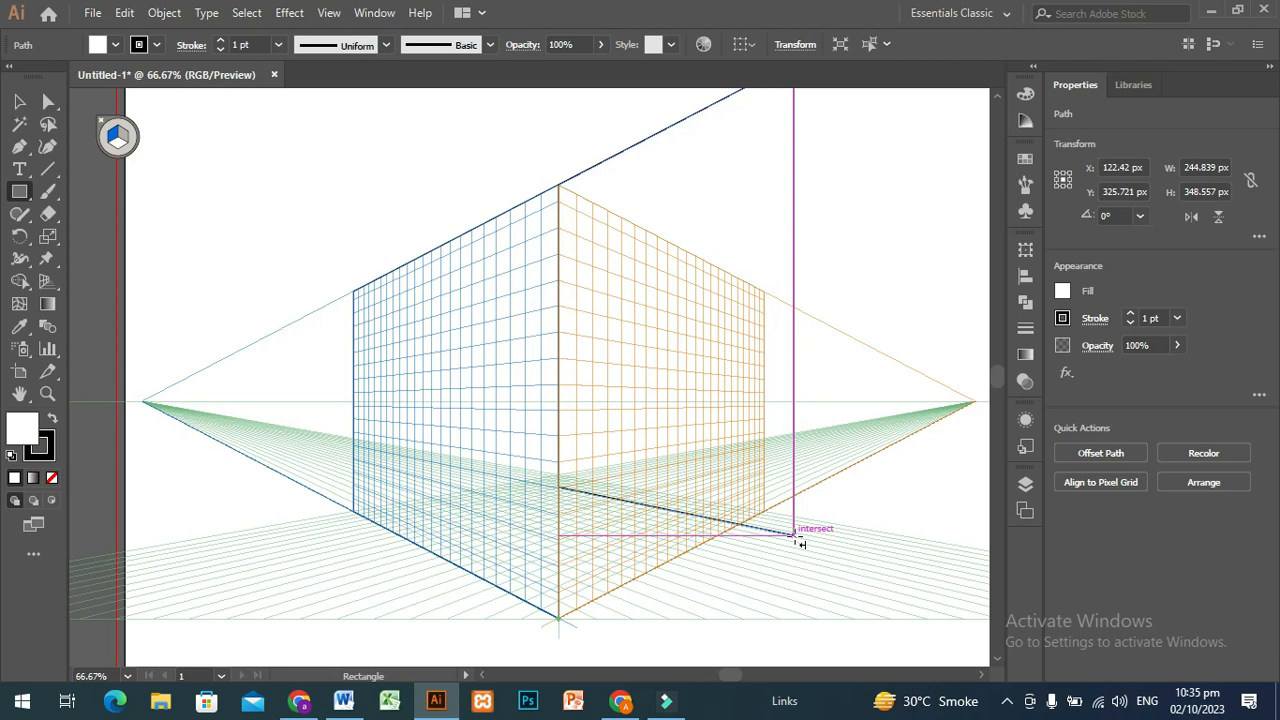
key(ctrl+z)
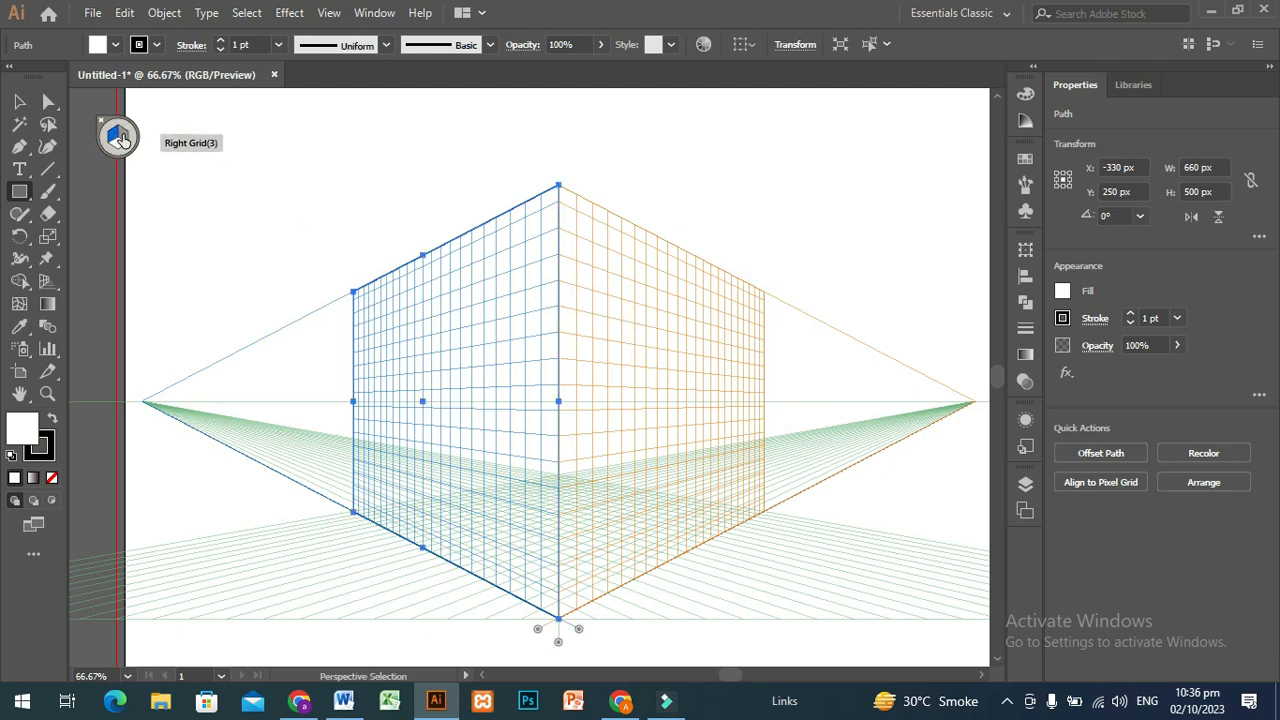
click(121, 140)
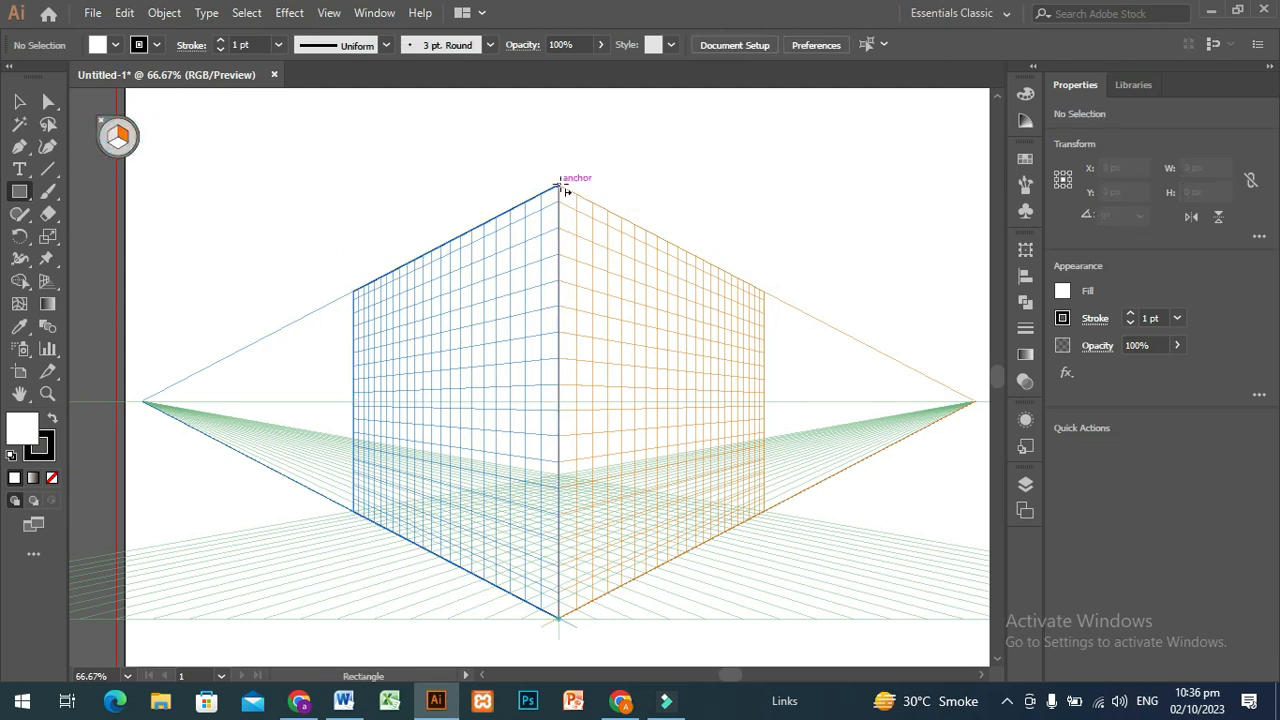
drag(559, 184, 765, 513)
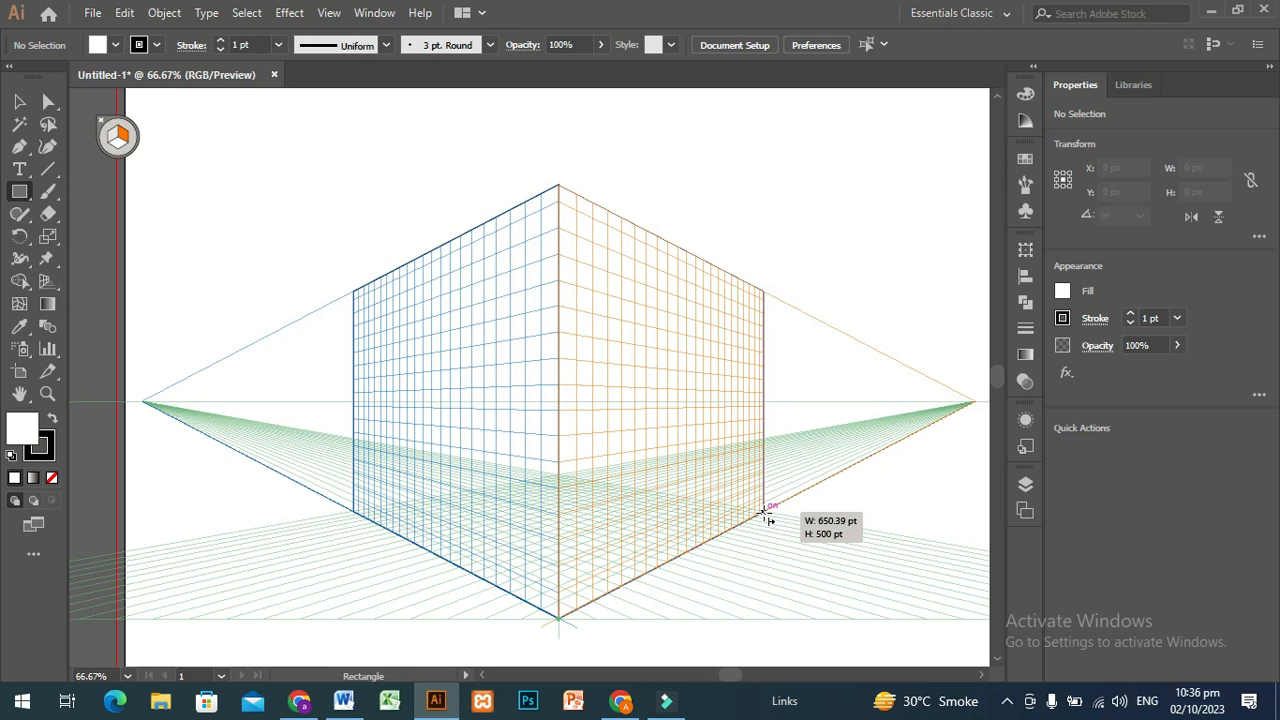
drag(765, 513, 765, 513)
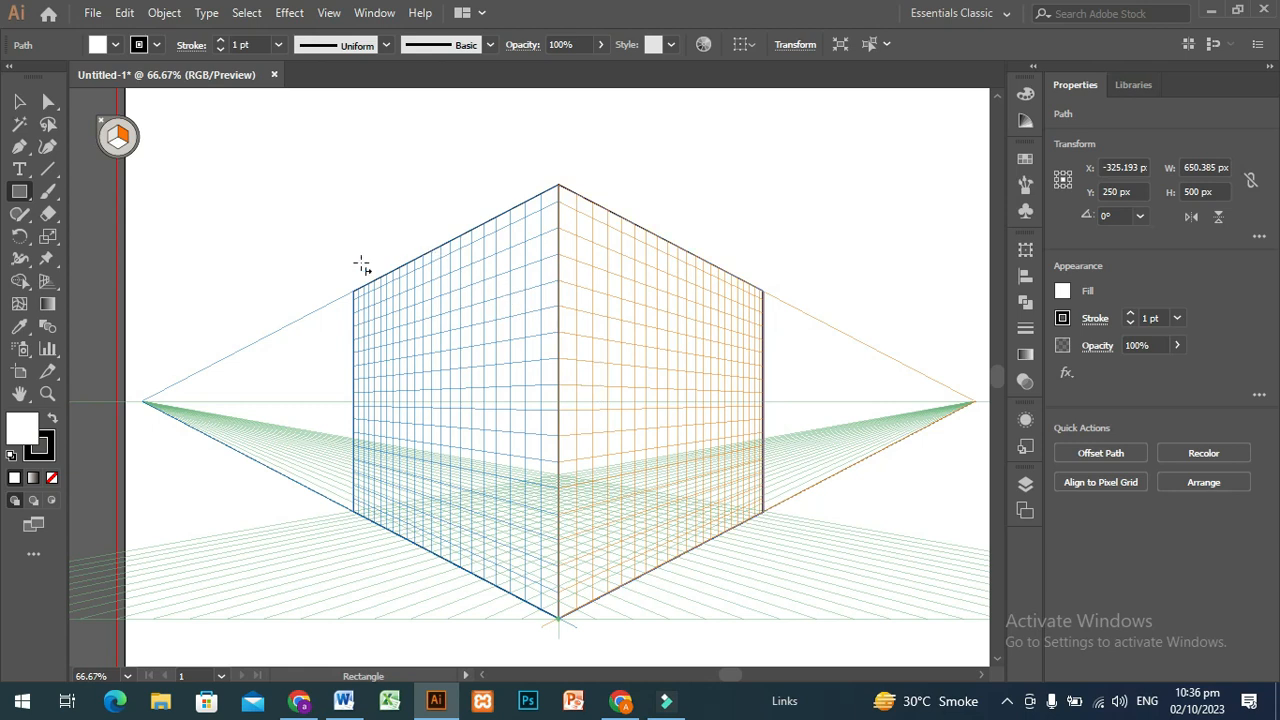
Fill the right wall rectangle with a bright orange
click(22, 102)
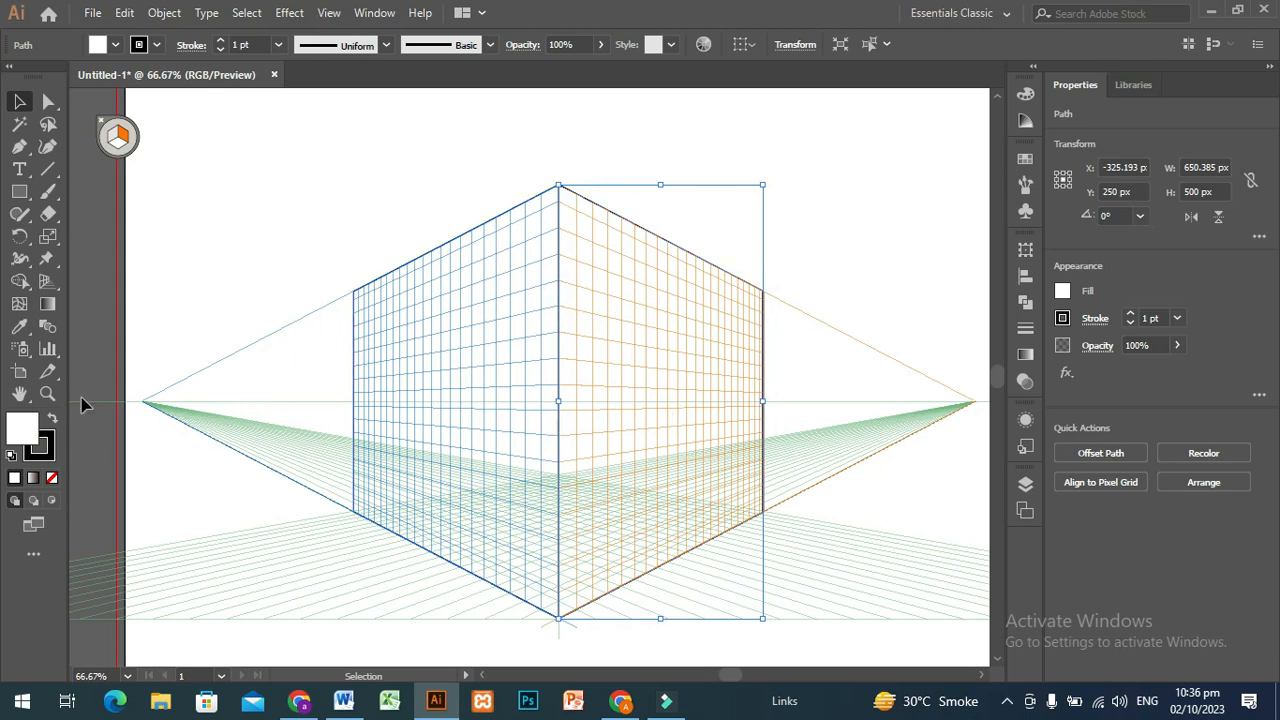
double_click(20, 430)
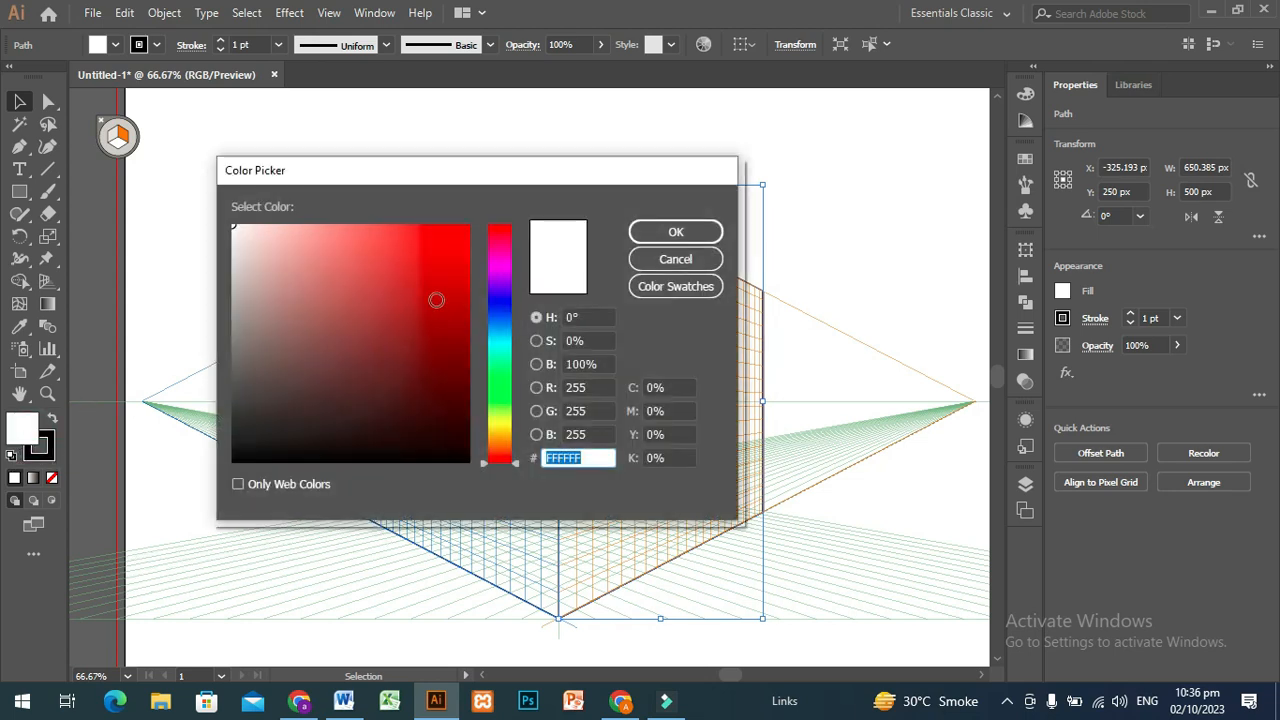
click(460, 408)
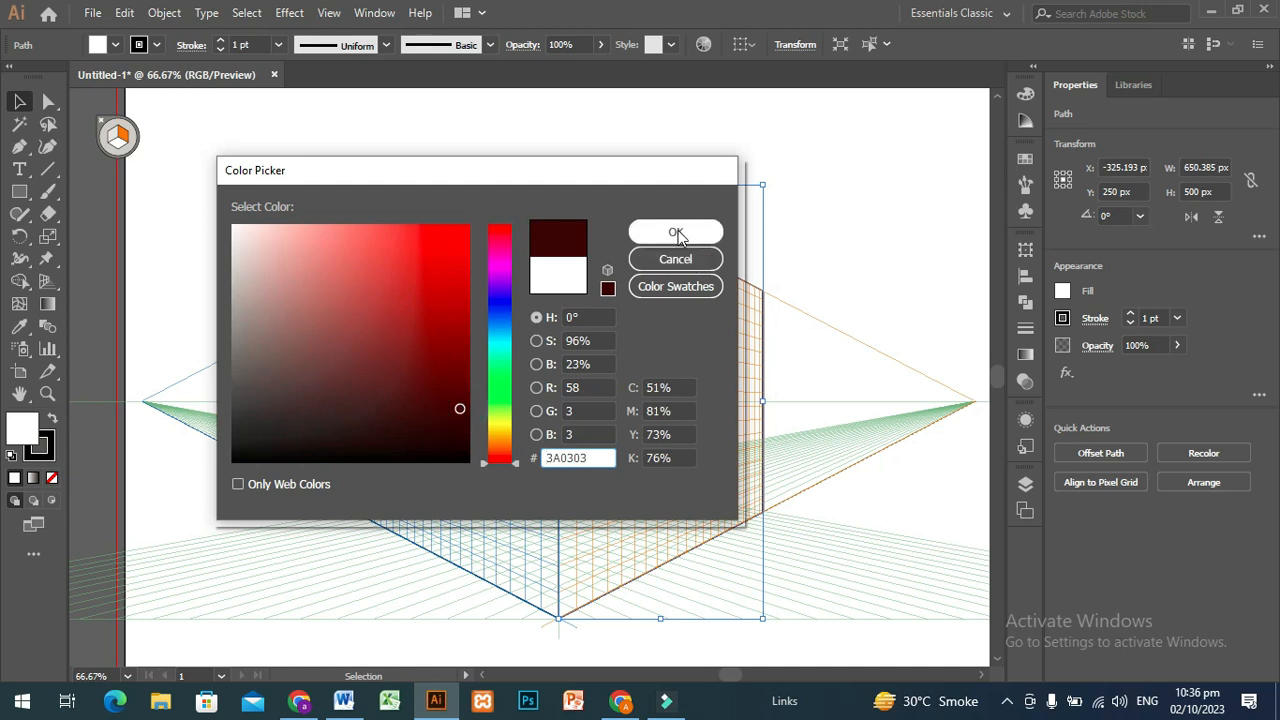
click(460, 260)
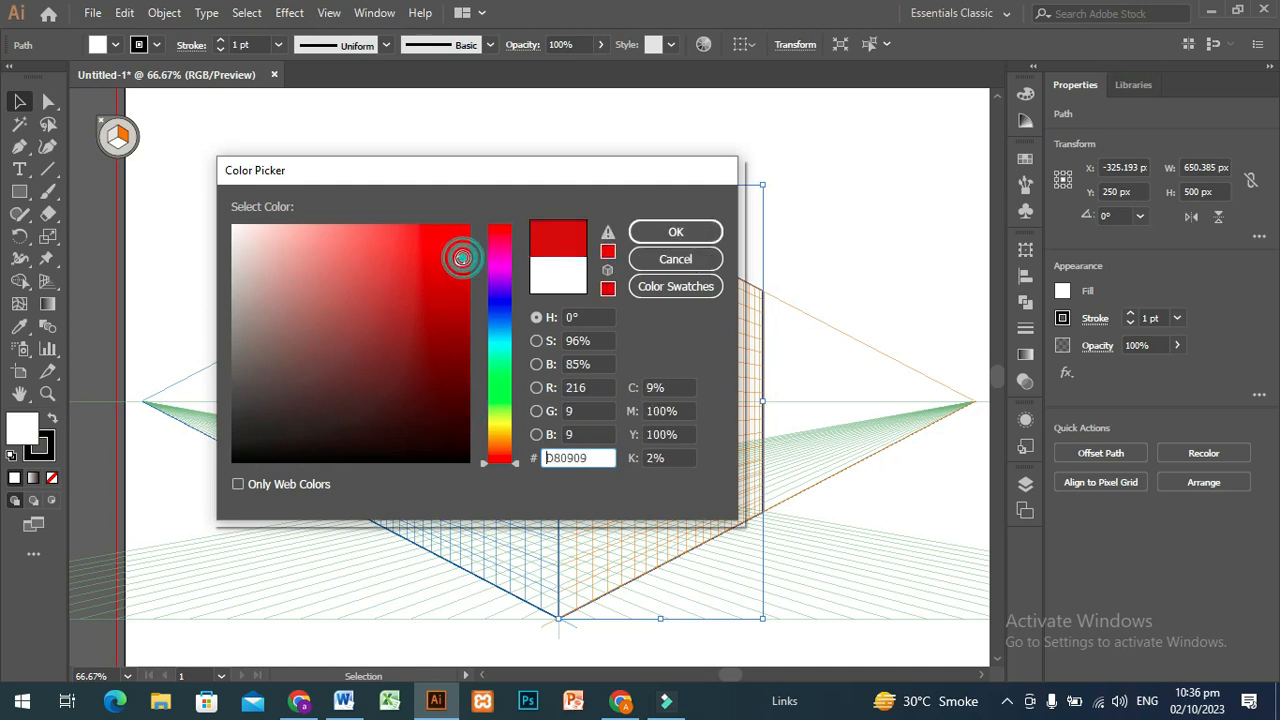
click(493, 451)
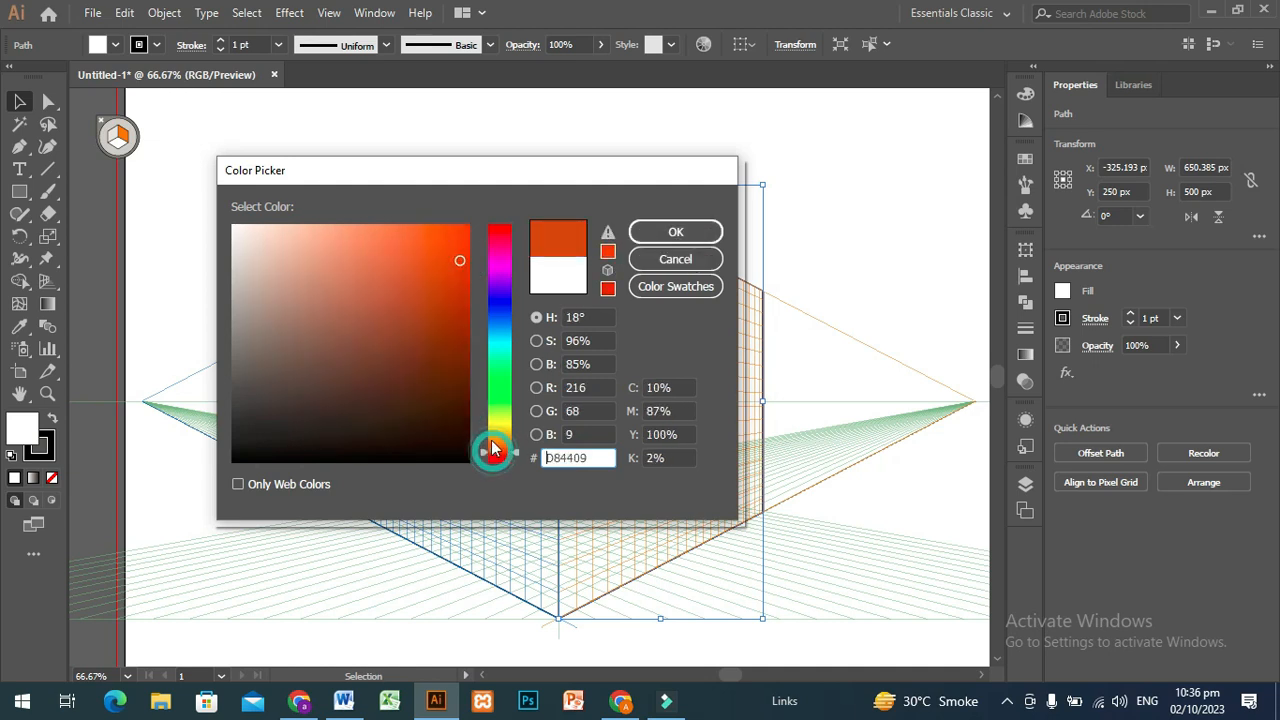
click(431, 226)
click(672, 232)
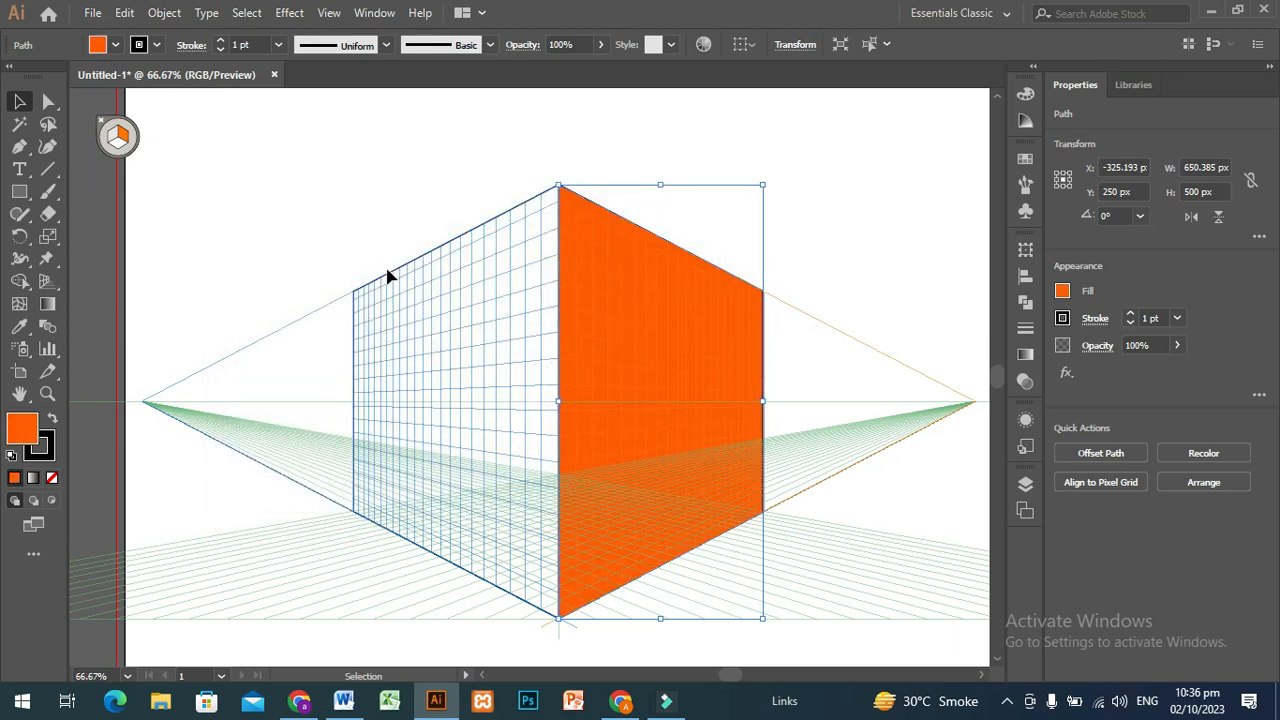
Fill the left wall rectangle with red-orange F74A06 and deselect it
click(389, 276)
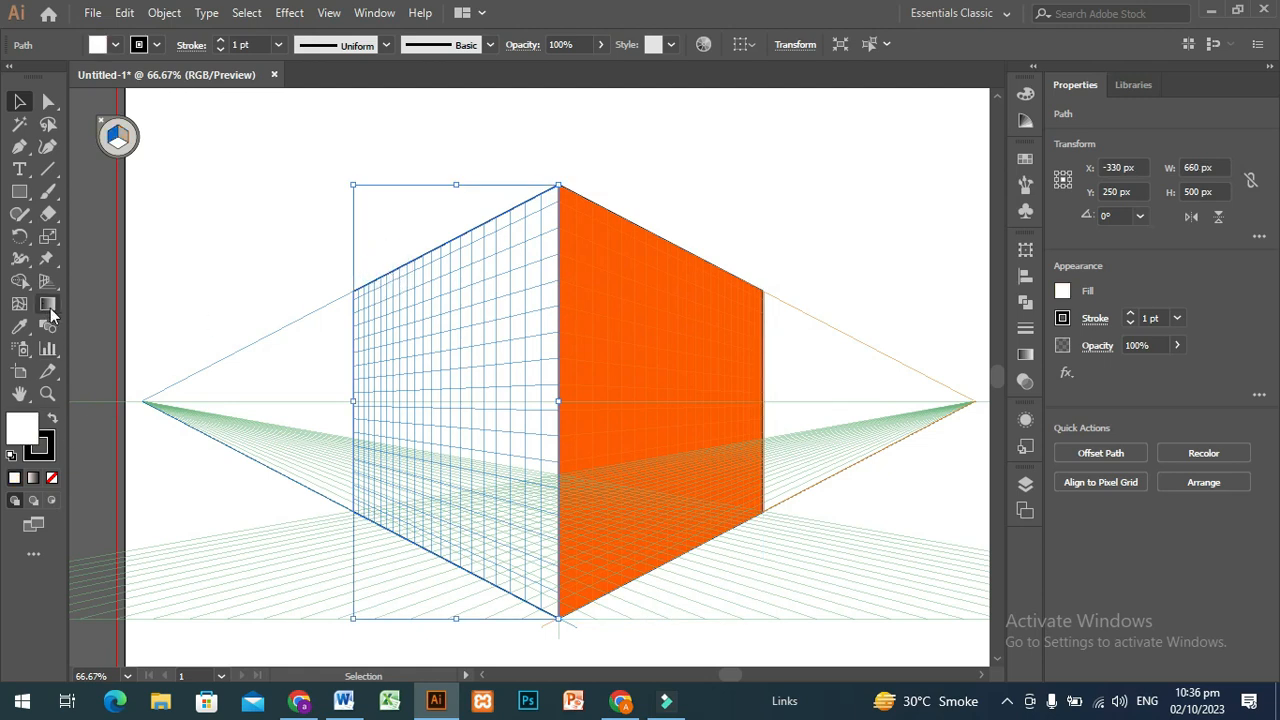
click(27, 425)
click(27, 425)
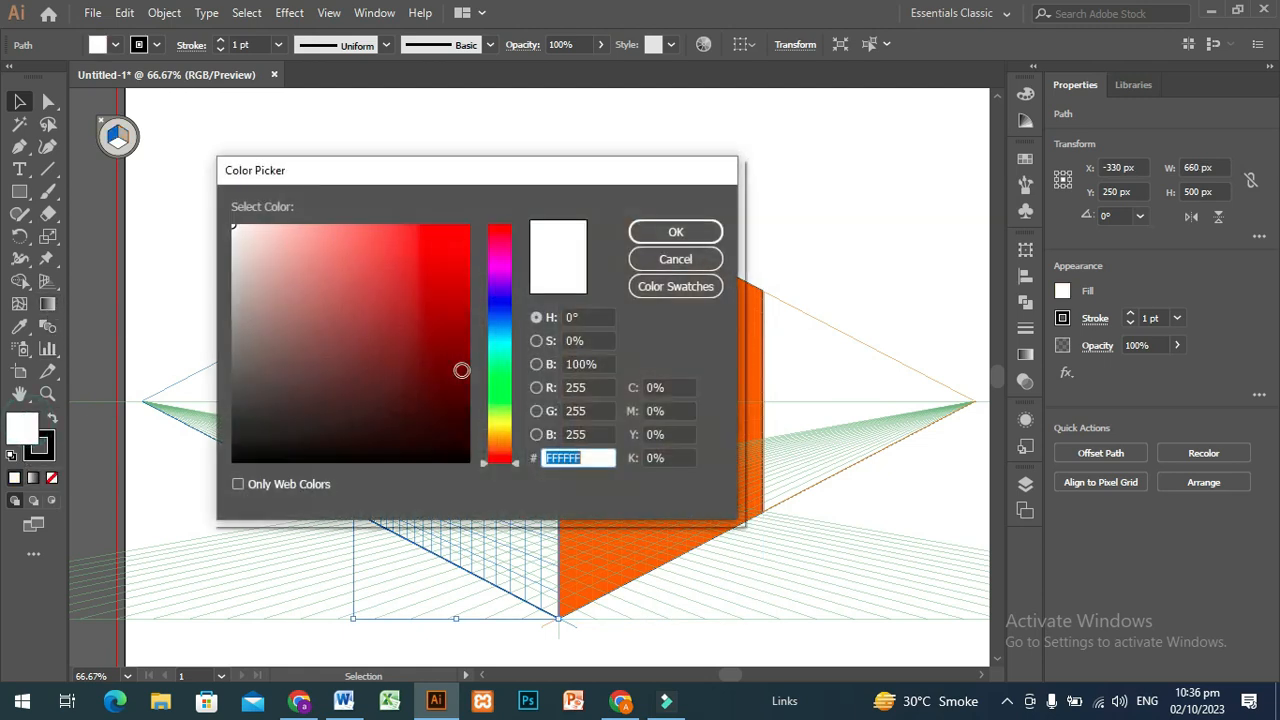
click(500, 451)
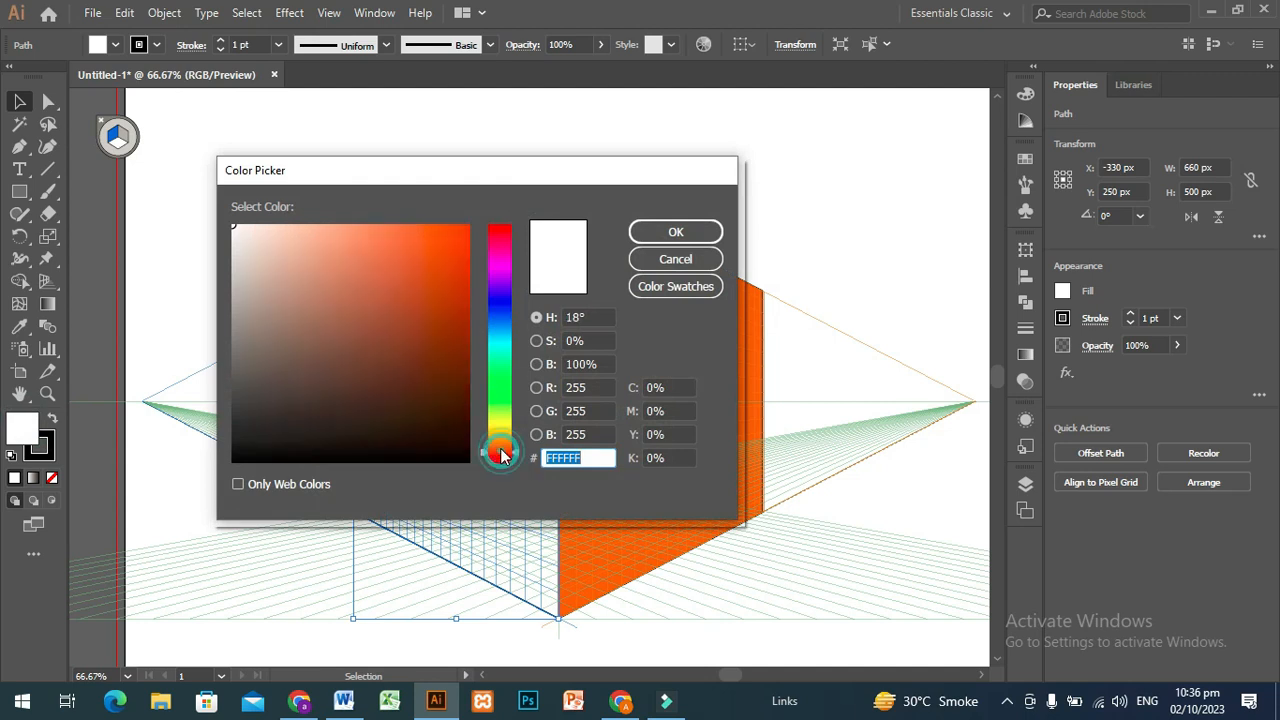
click(465, 231)
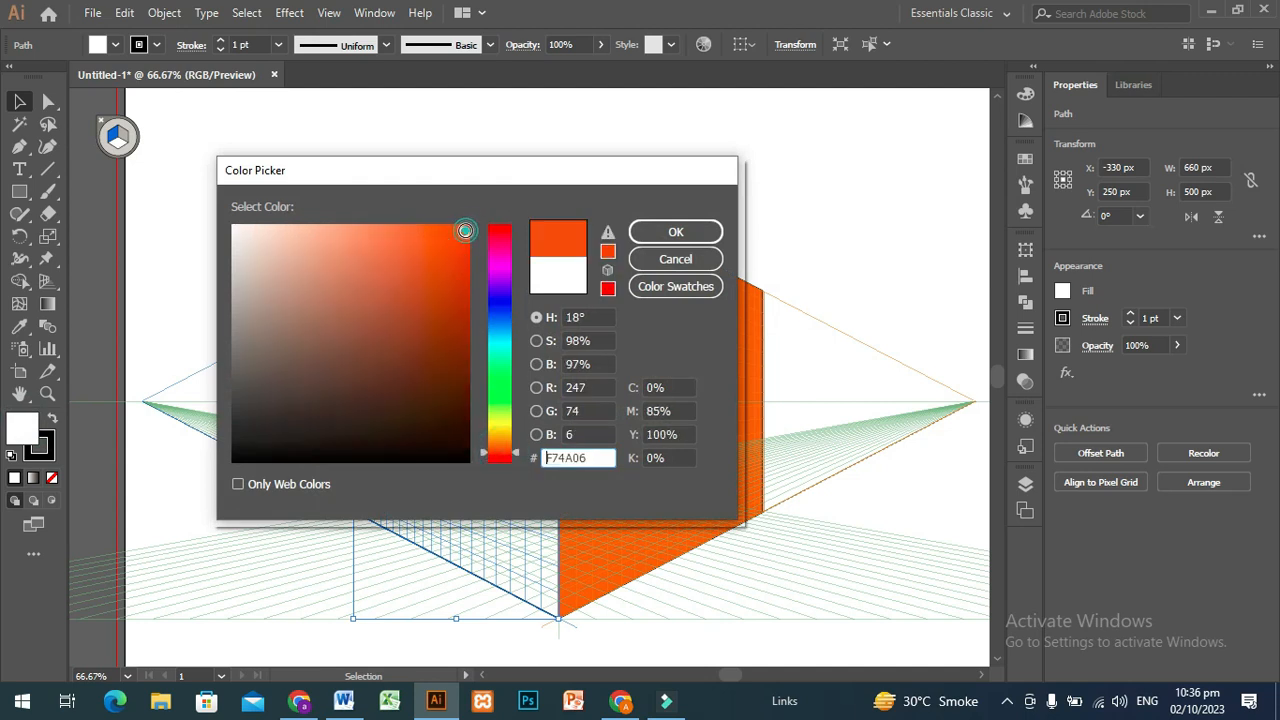
click(672, 232)
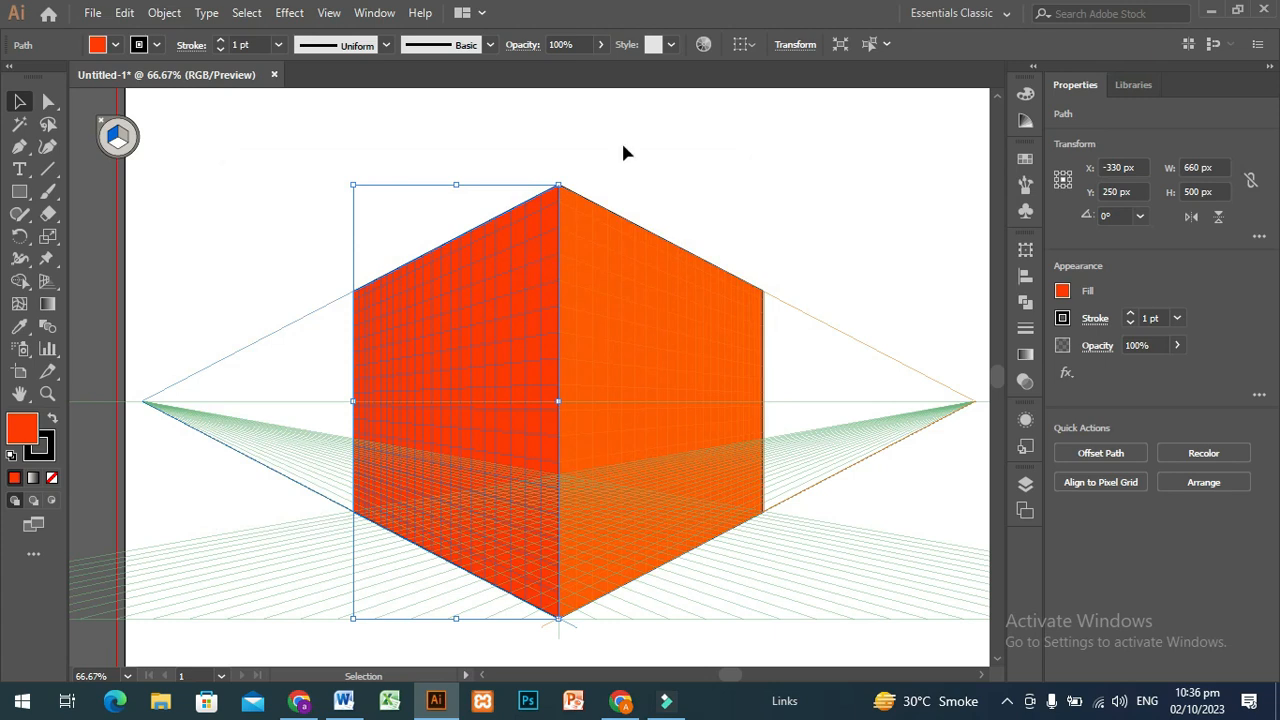
click(642, 128)
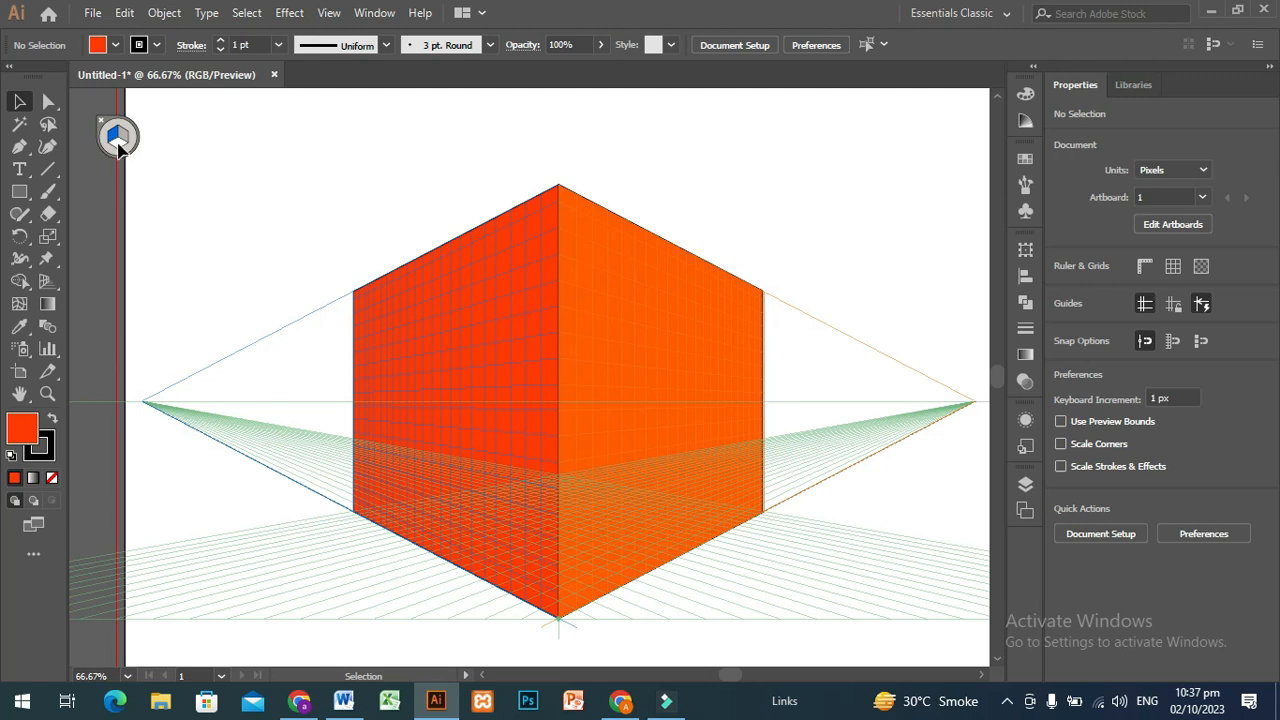
Draw a door of about 173 × 338 px on the left wall and fill it with very dark brown 1C0701
click(19, 191)
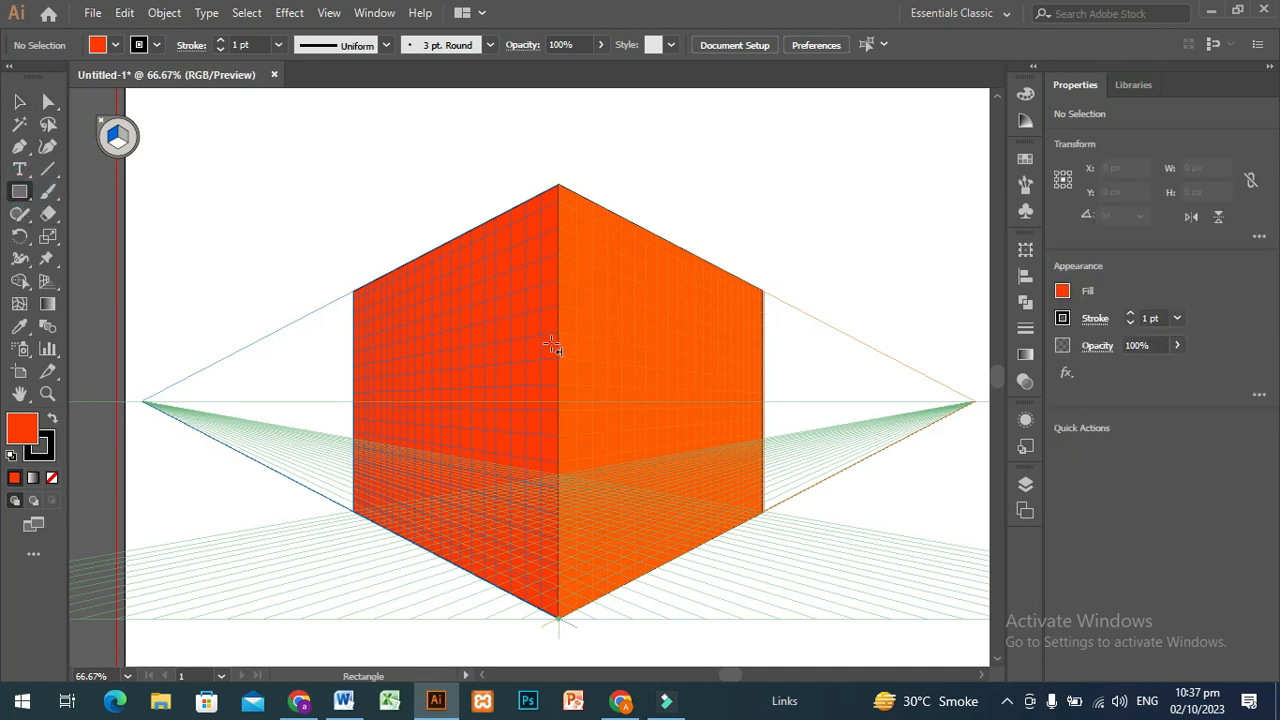
drag(521, 314, 451, 550)
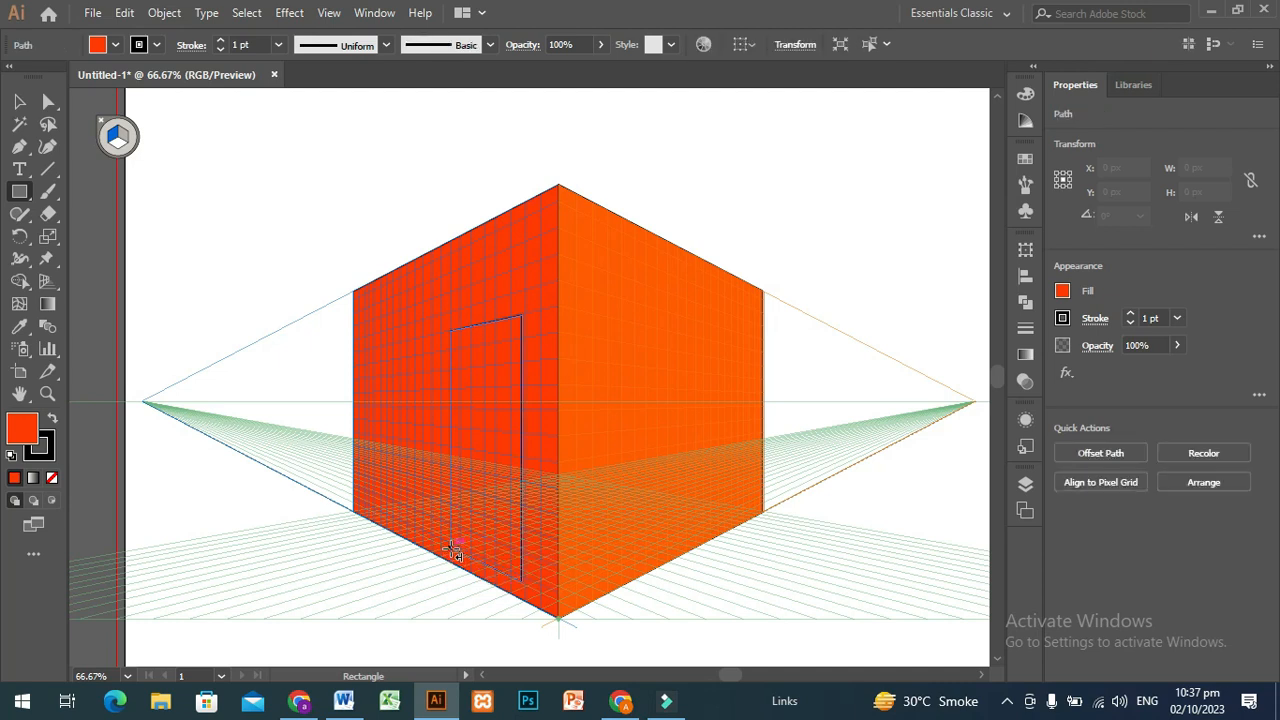
double_click(27, 426)
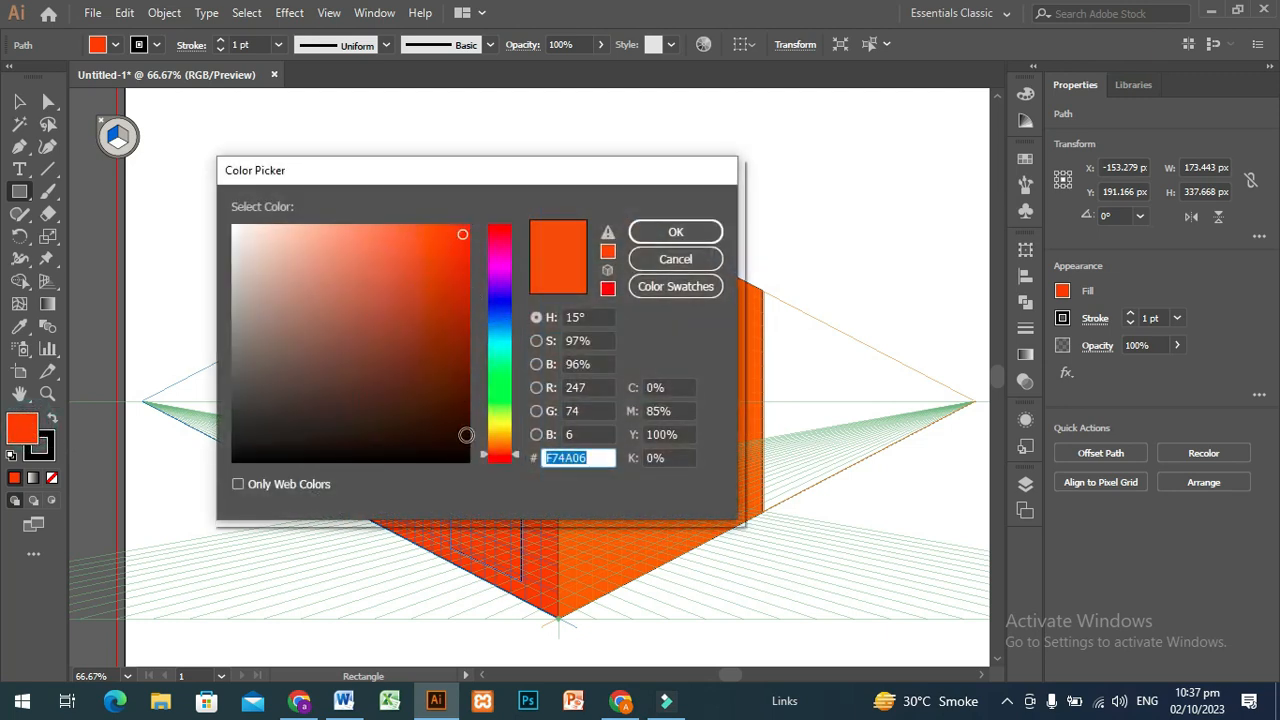
click(464, 437)
click(649, 232)
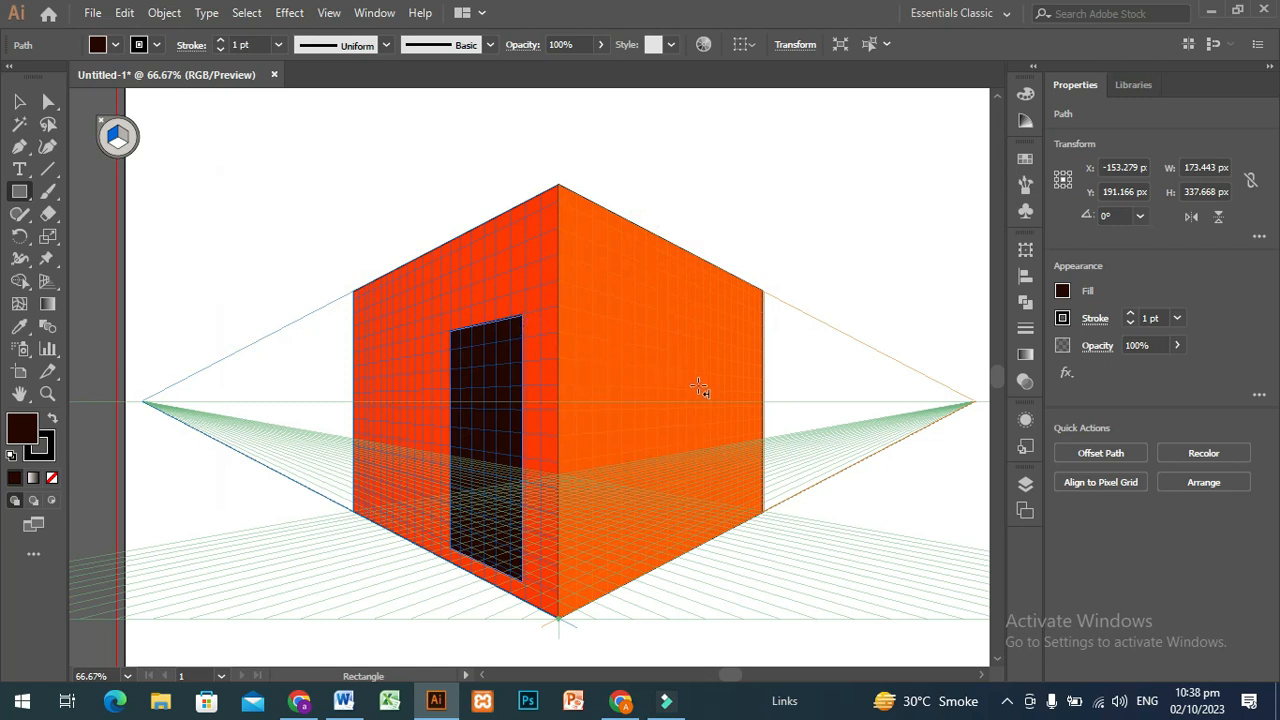
Draw a window of about 295 × 210 px on the right wall's grid plane and fill it with dark maroon
click(126, 142)
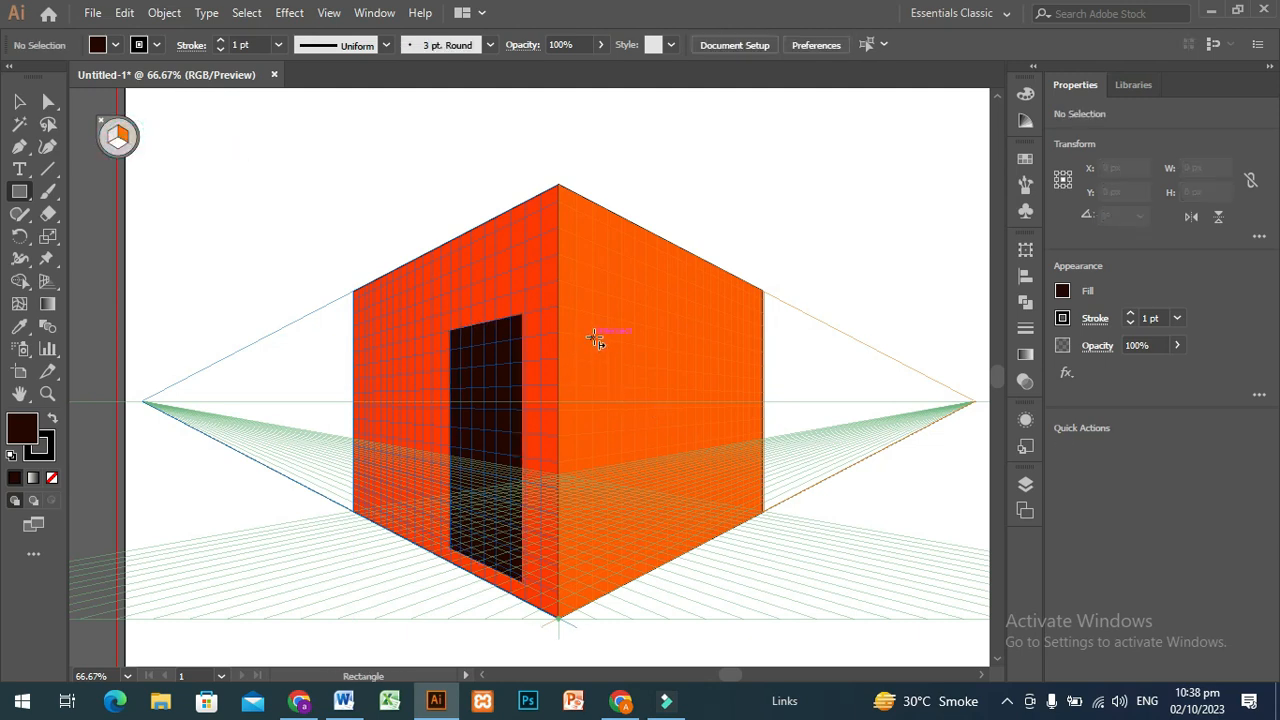
drag(595, 340, 701, 472)
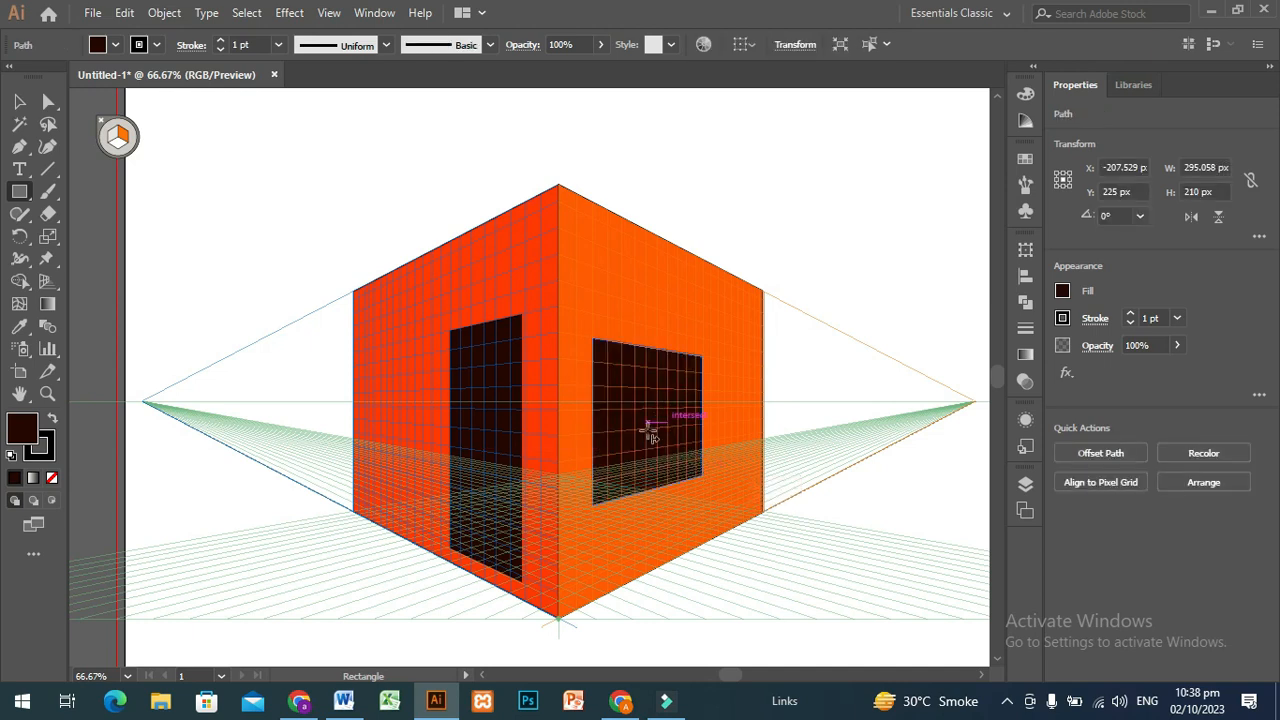
double_click(22, 428)
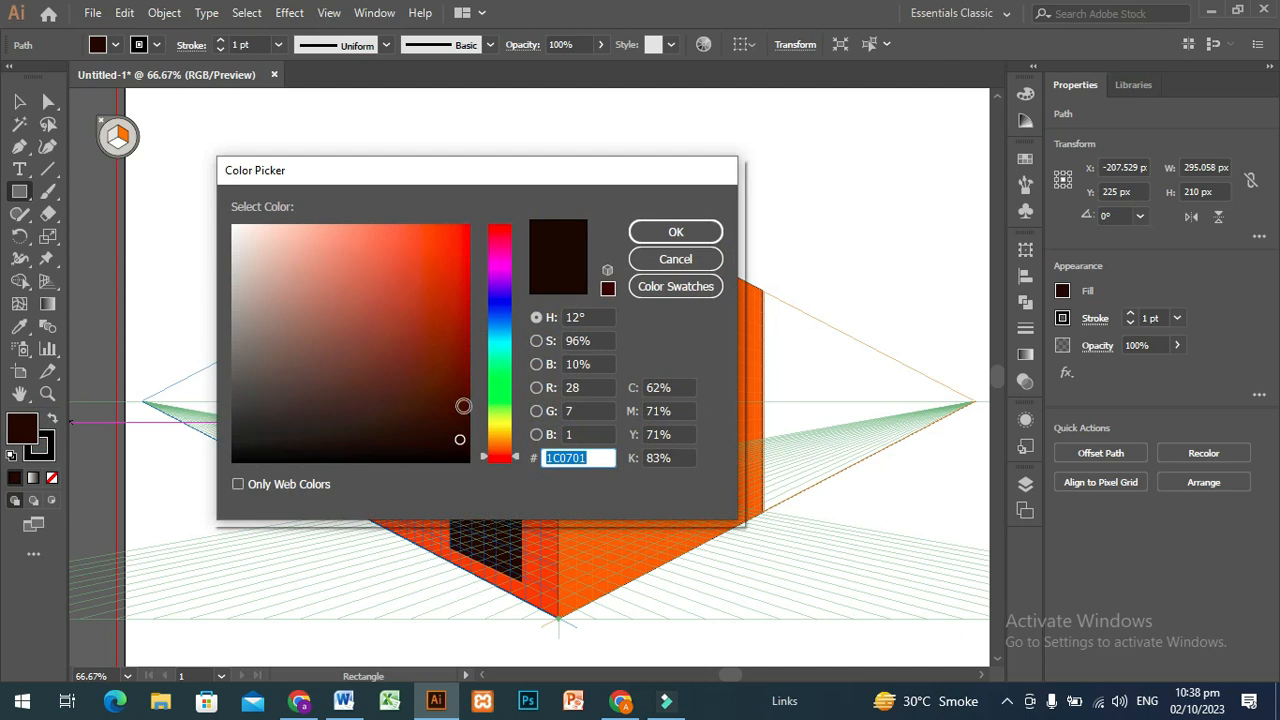
click(462, 408)
click(672, 233)
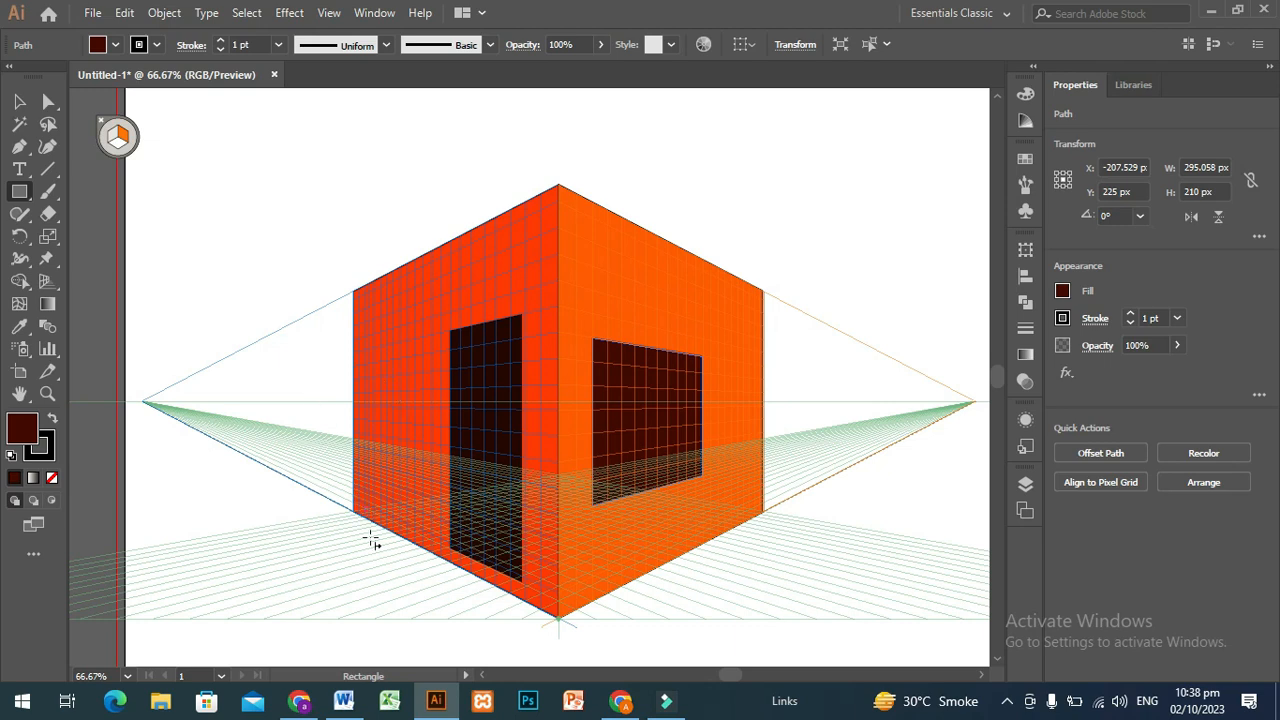
Activate the horizontal grid plane and draw a rectangle of about 293 × 47 px on the ground in front of the door
key(shift+v)
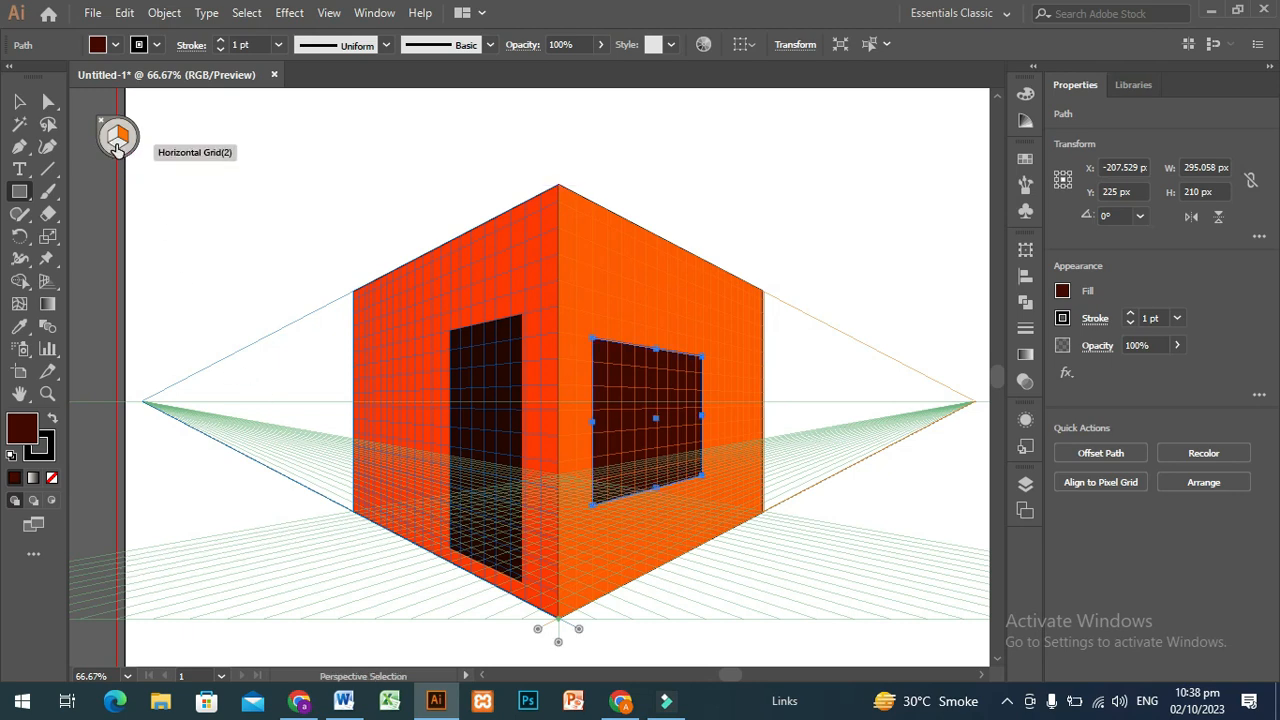
click(116, 148)
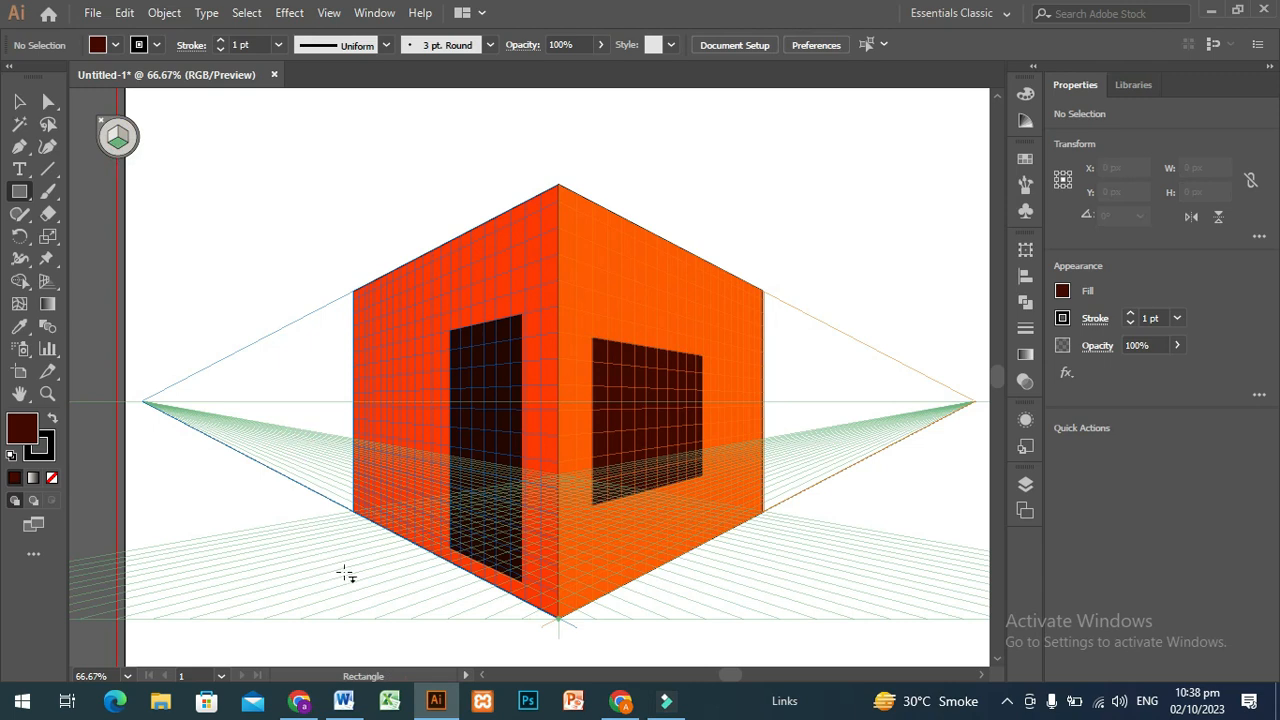
click(24, 190)
drag(420, 545, 499, 614)
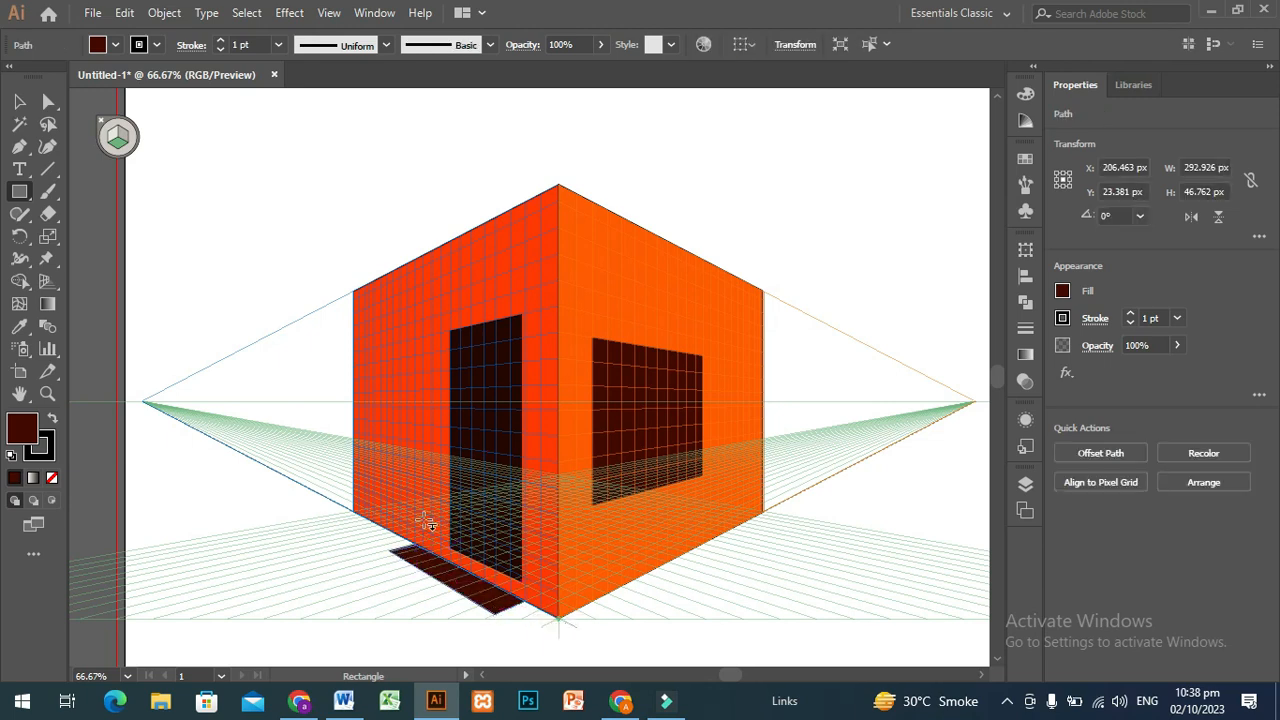
Draw a large ground rectangle of about 1244 × 671 px on the horizontal plane, spanning the base of the house
drag(337, 508, 847, 513)
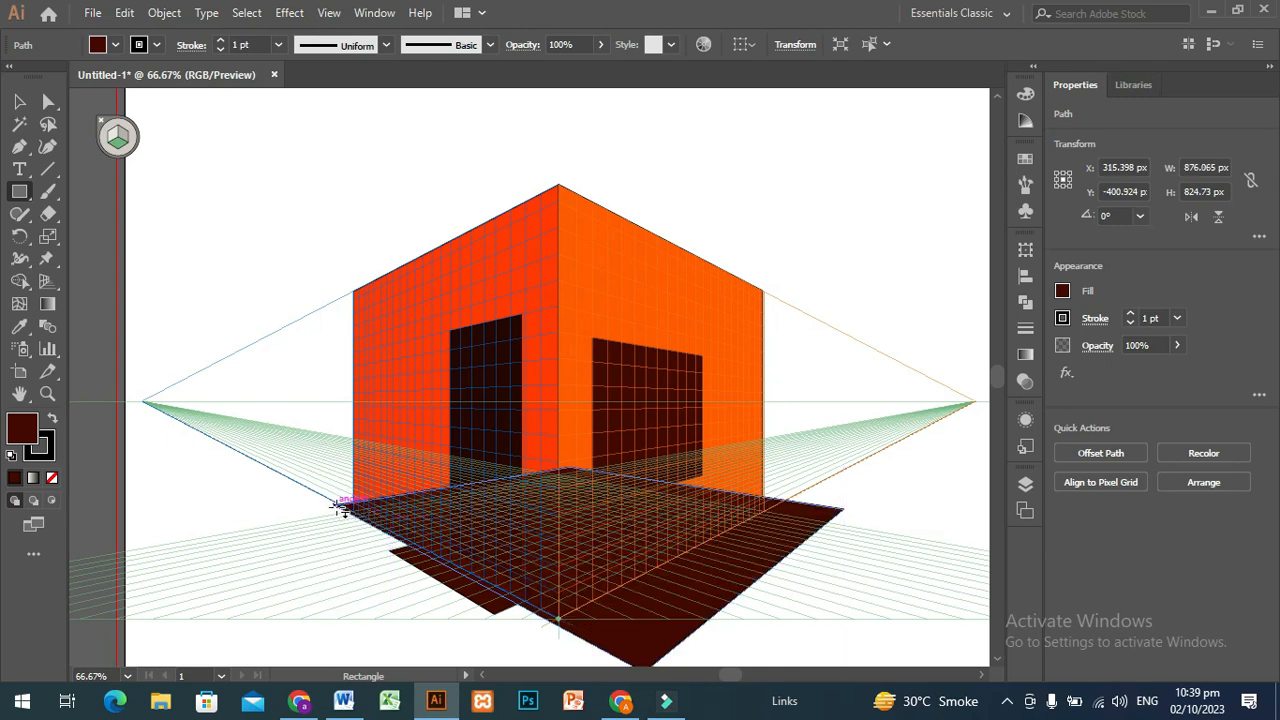
key(ctrl+z)
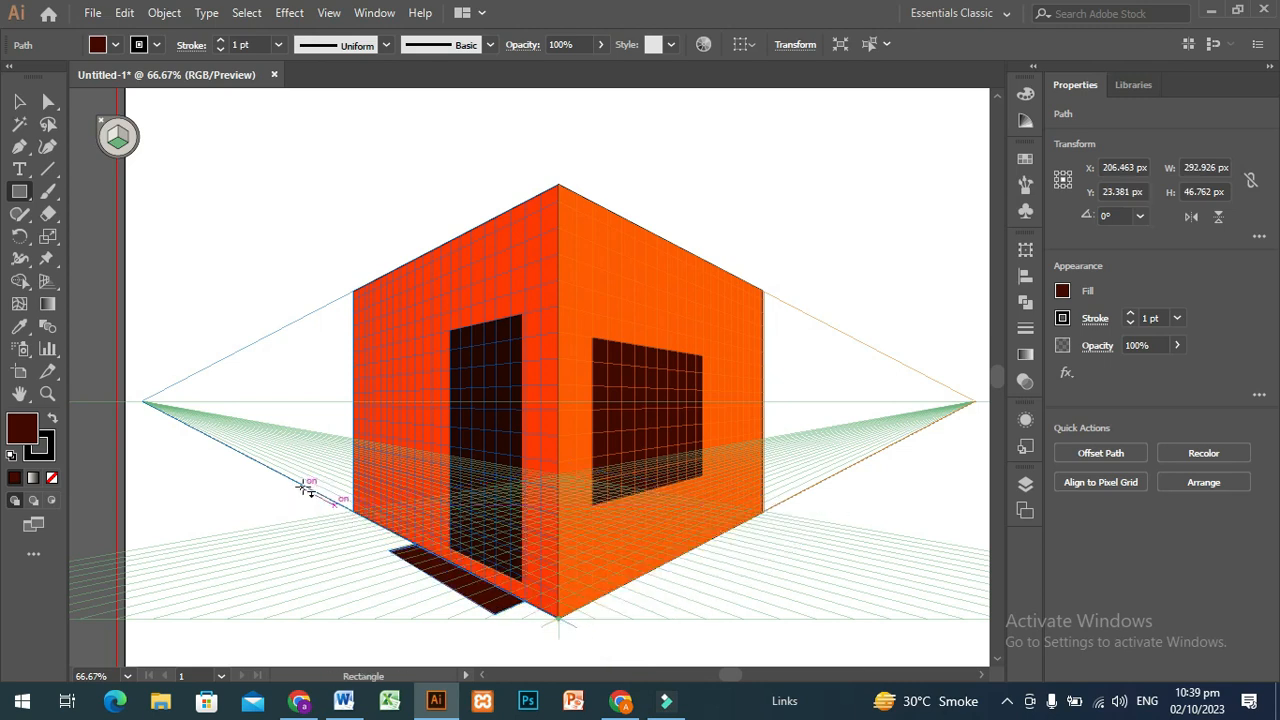
drag(302, 485, 836, 523)
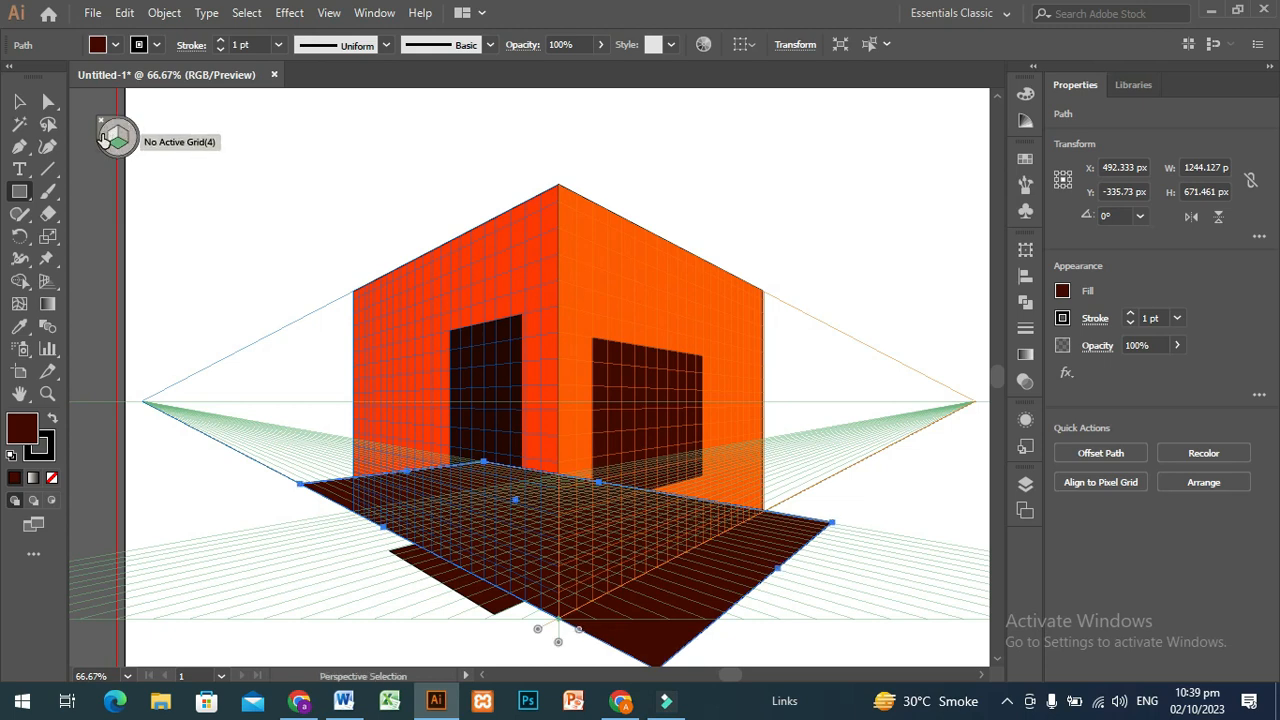
With no active grid plane, draw a flat background rectangle of about 833 × 576 px around the house and fill it with light cyan
click(103, 140)
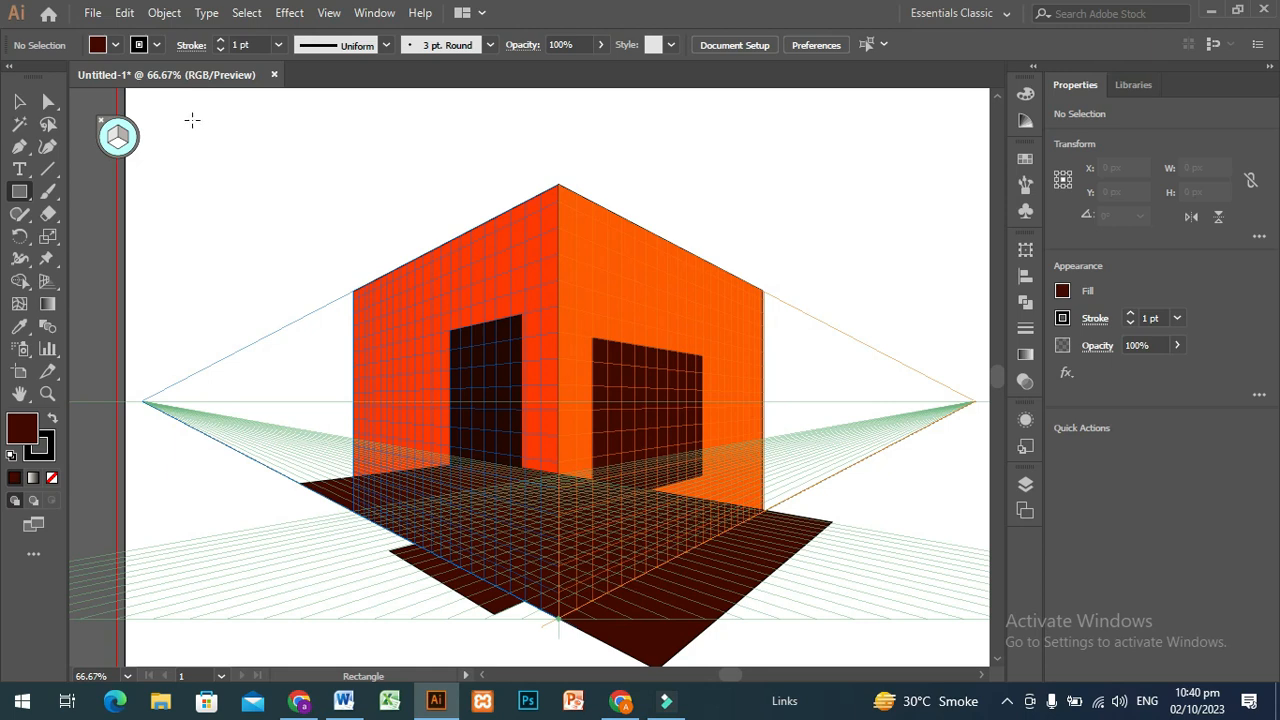
mouse_move(204, 118)
mouse_down()
mouse_move(368, 252)
mouse_move(538, 420)
mouse_move(696, 505)
mouse_move(837, 609)
mouse_move(944, 620)
mouse_move(927, 619)
mouse_up()
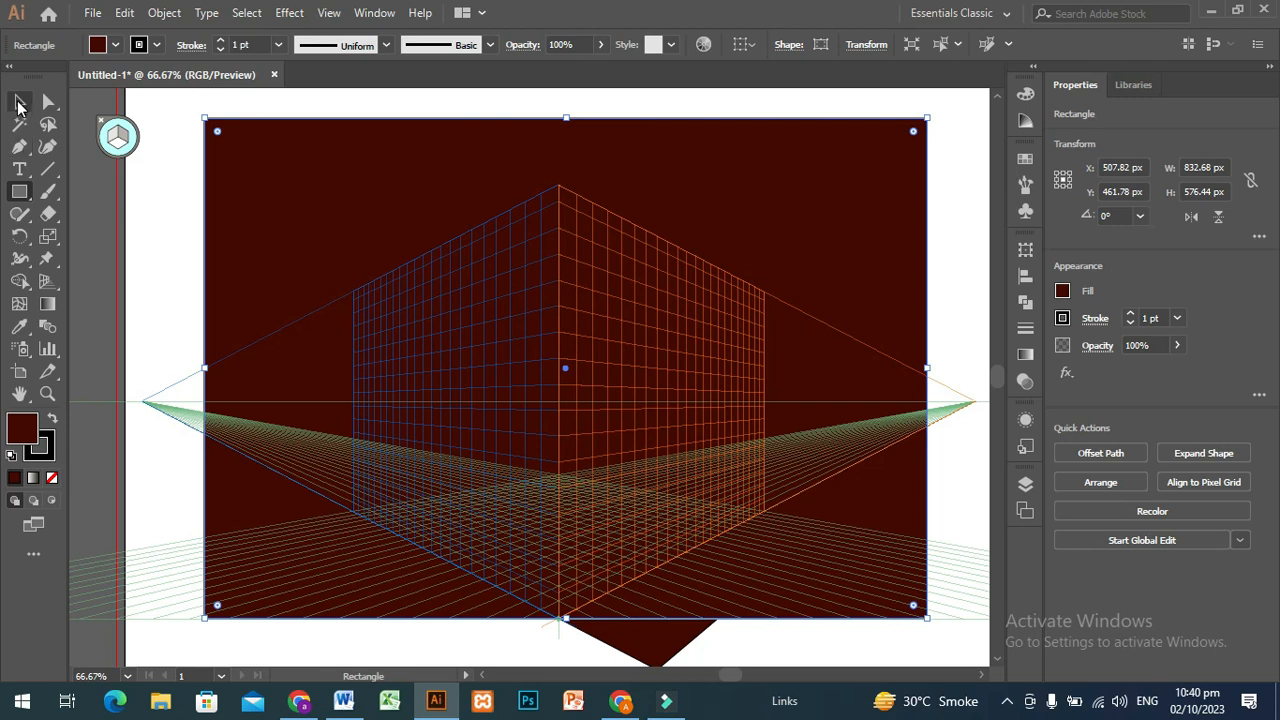
click(19, 101)
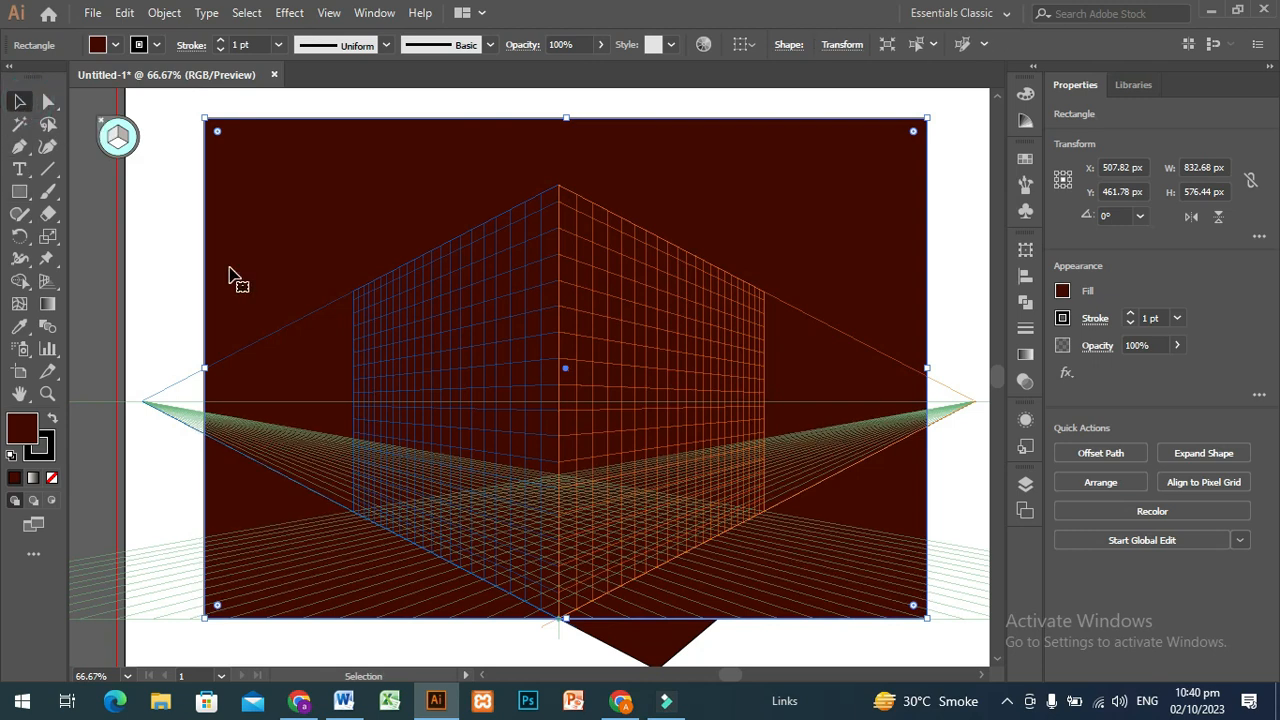
double_click(24, 428)
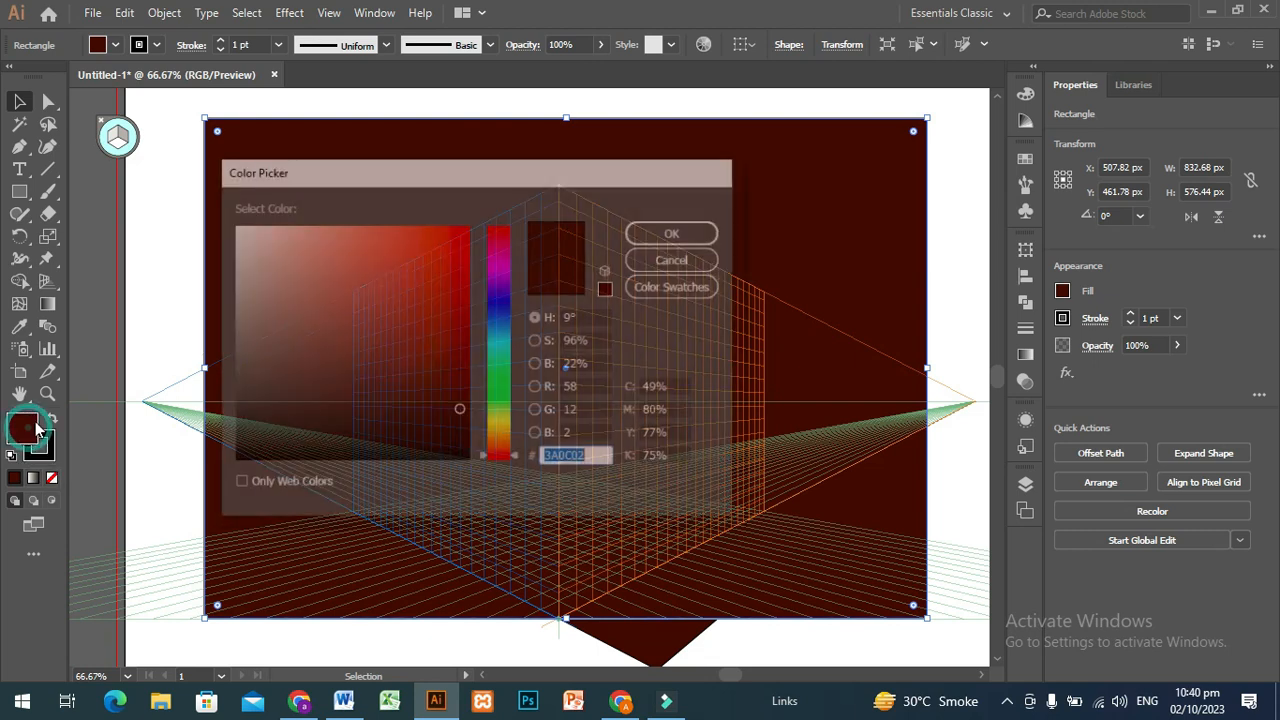
click(503, 338)
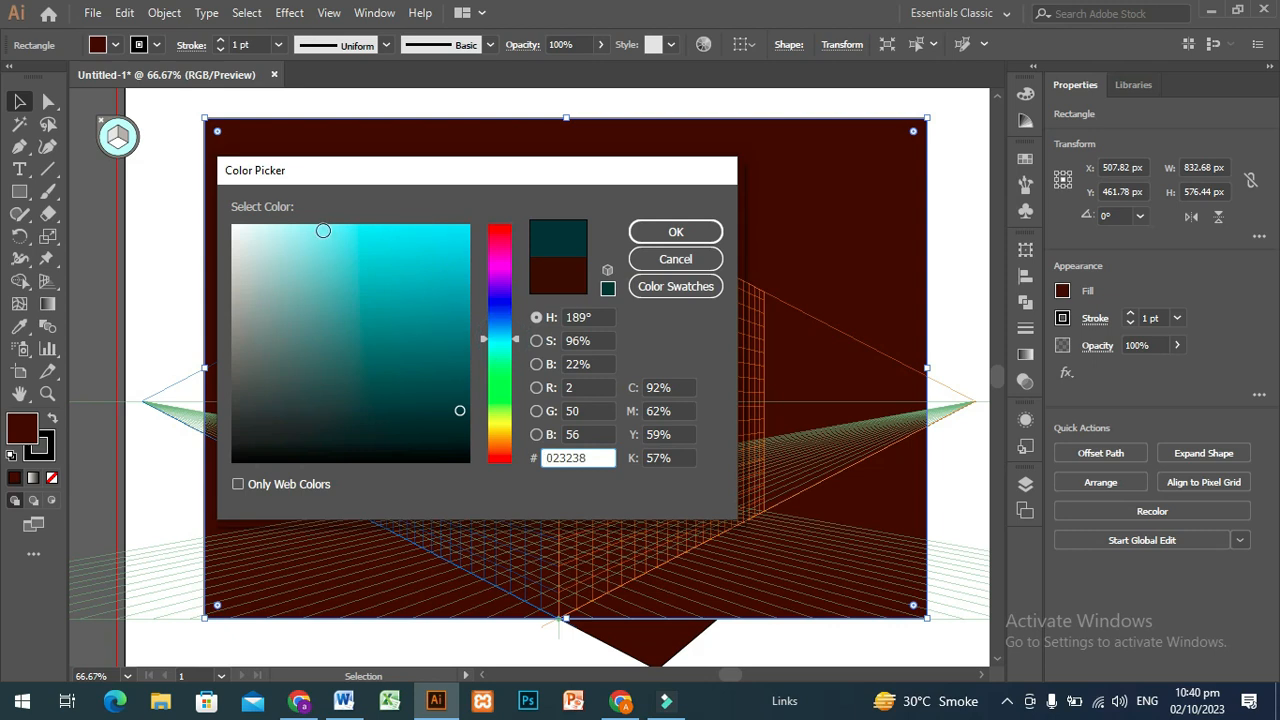
click(323, 231)
click(684, 234)
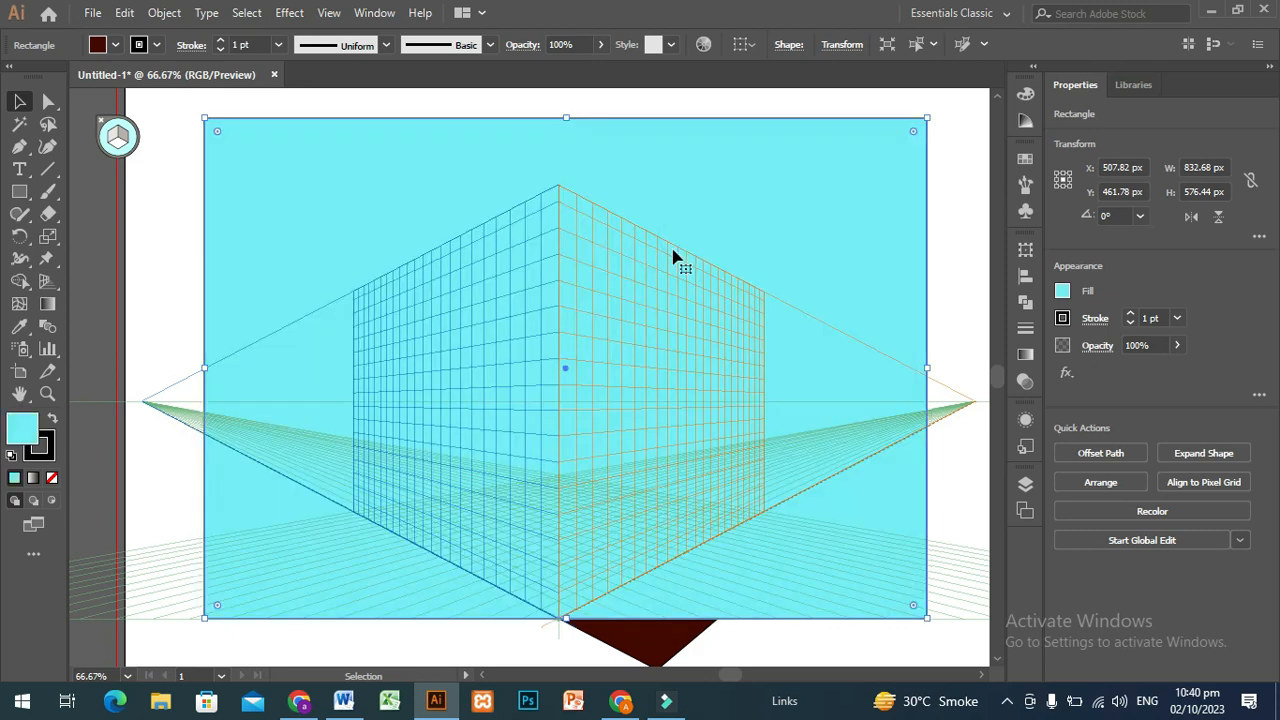
Send the cyan background rectangle behind all the other shapes
right_click(283, 240)
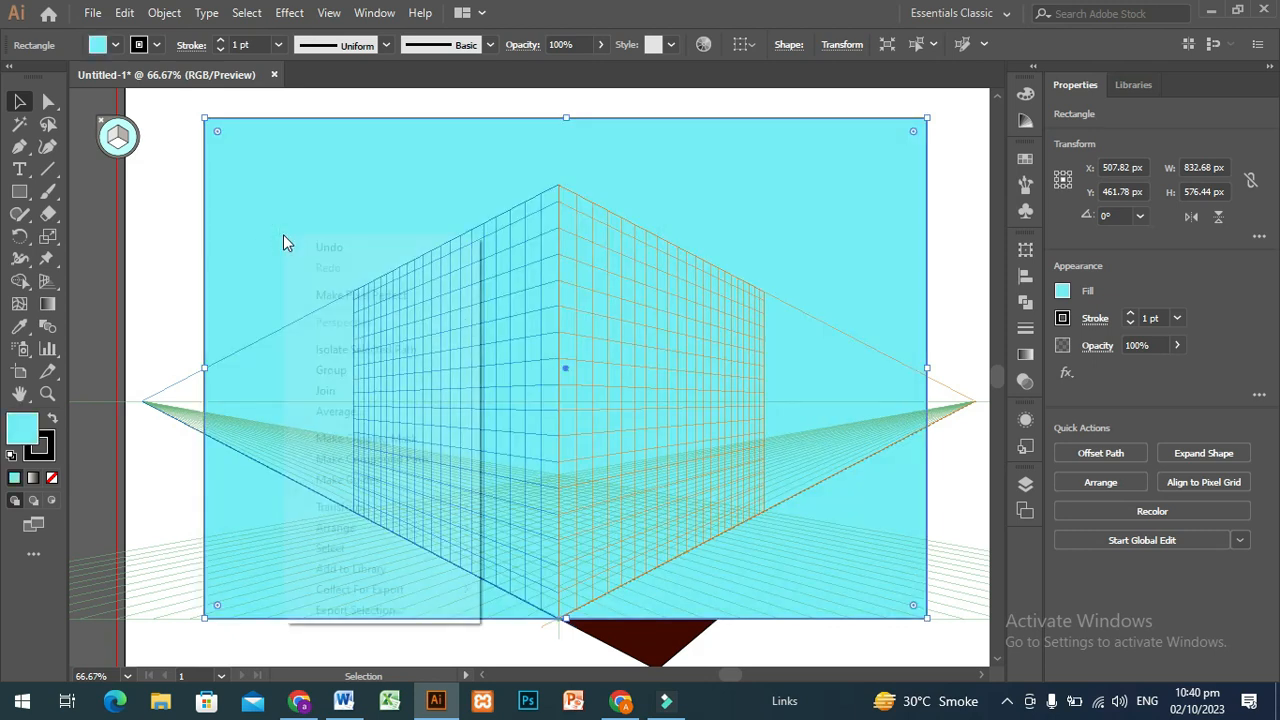
mouse_move(426, 537)
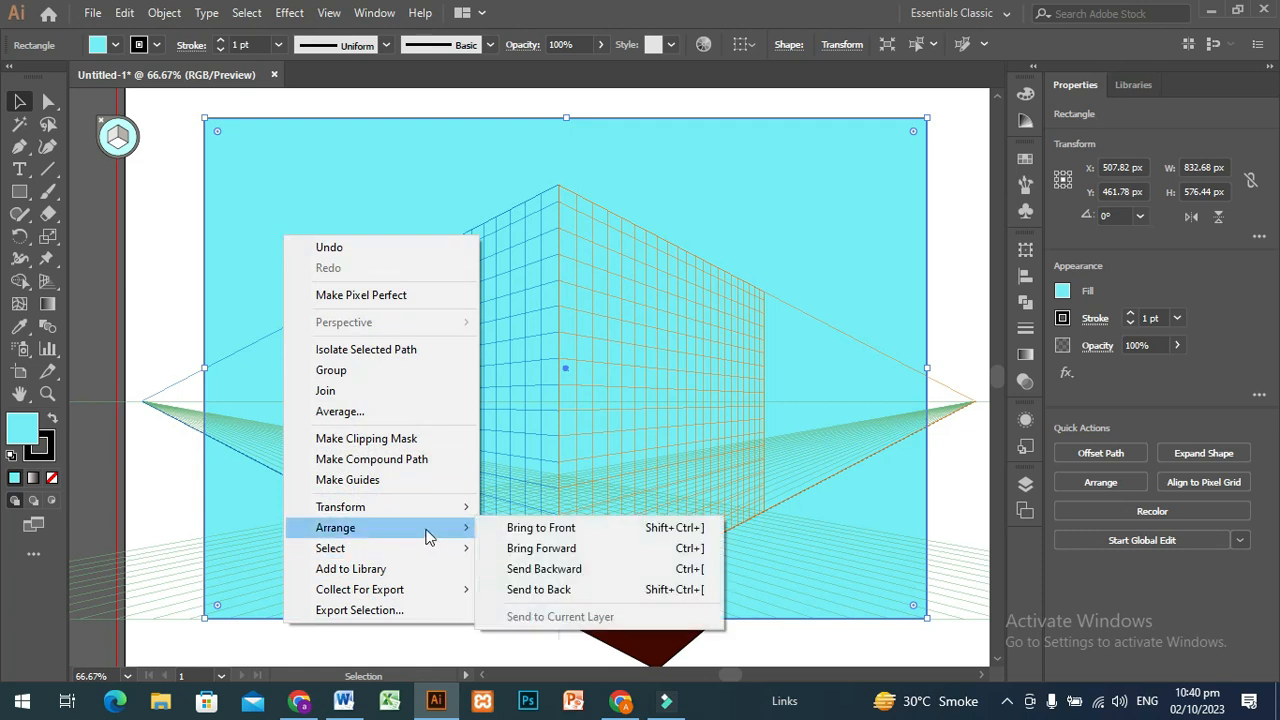
click(548, 596)
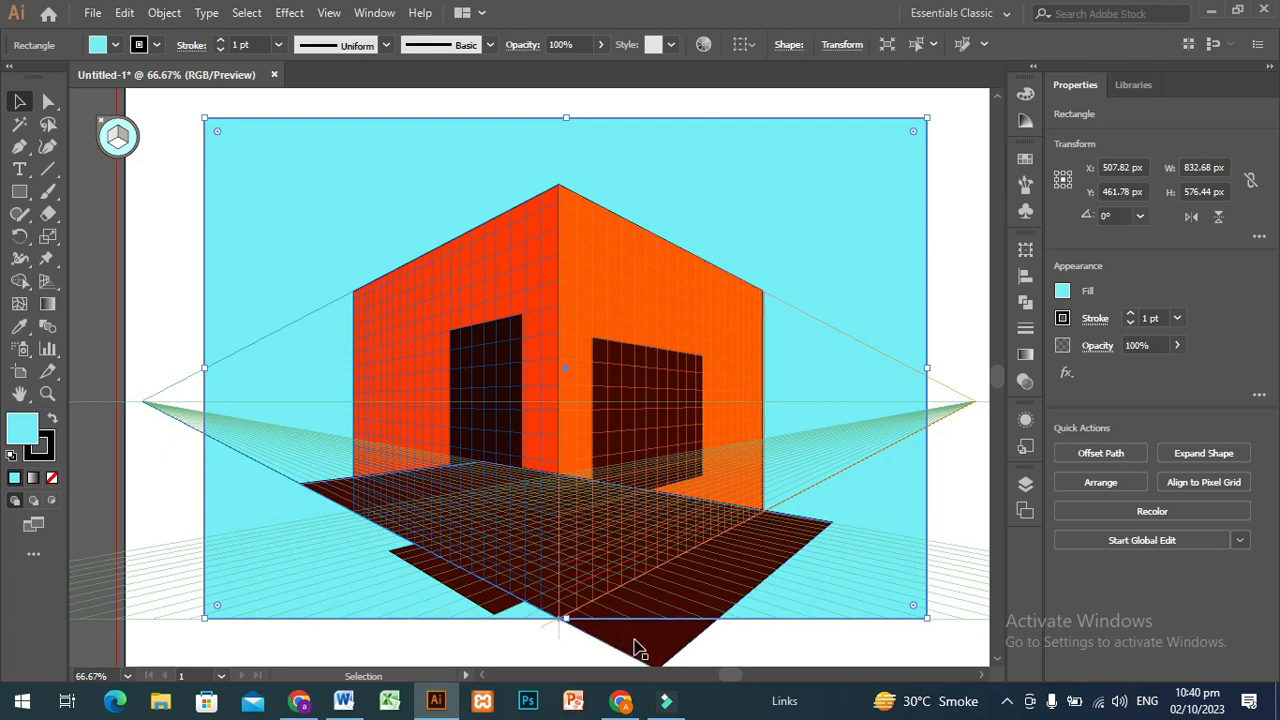
Delete the small ground rectangle in front of the door and widen the large ground shape to about 642 px
click(507, 608)
key(Delete)
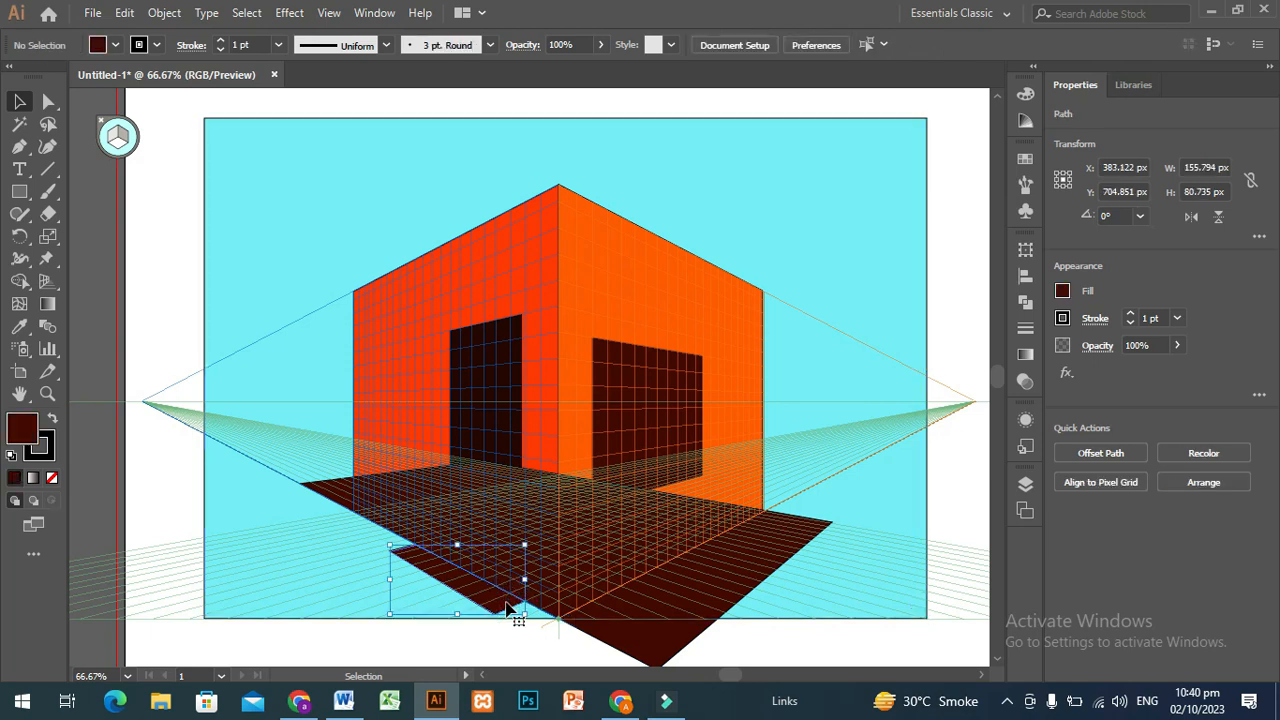
click(658, 658)
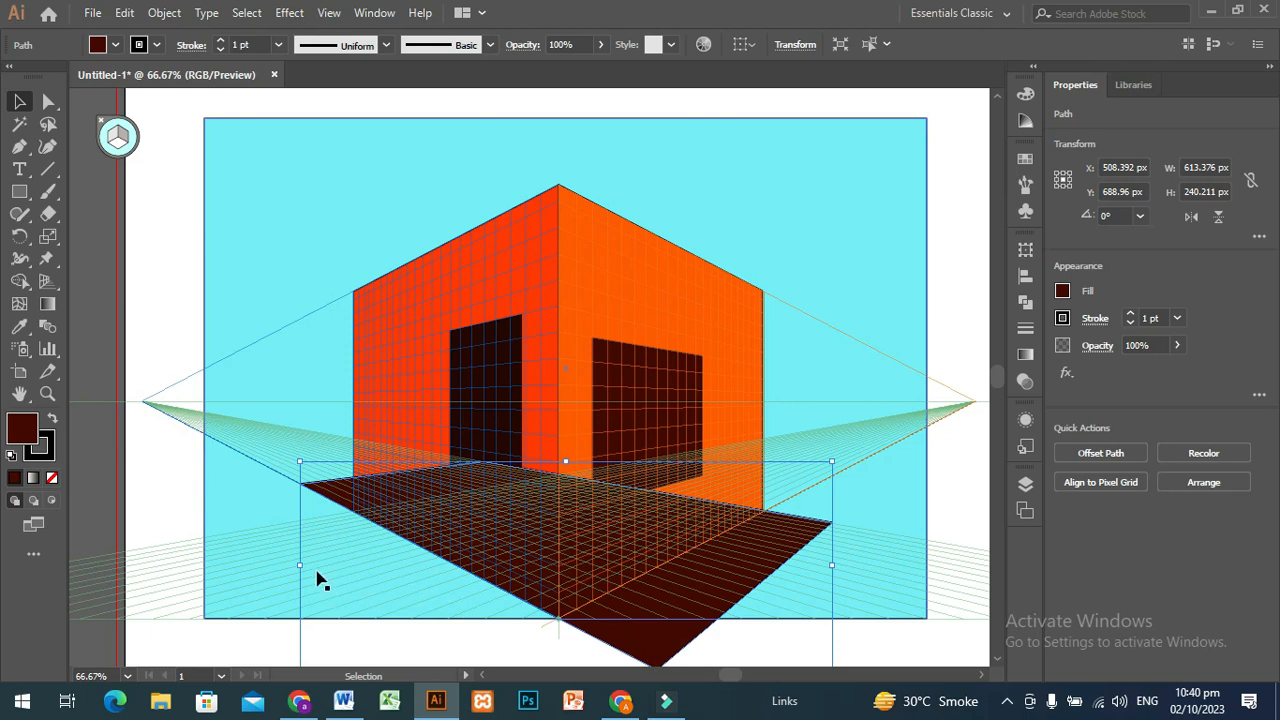
drag(297, 563, 276, 576)
Send the dark ground shape to the back of the stacking order
right_click(628, 651)
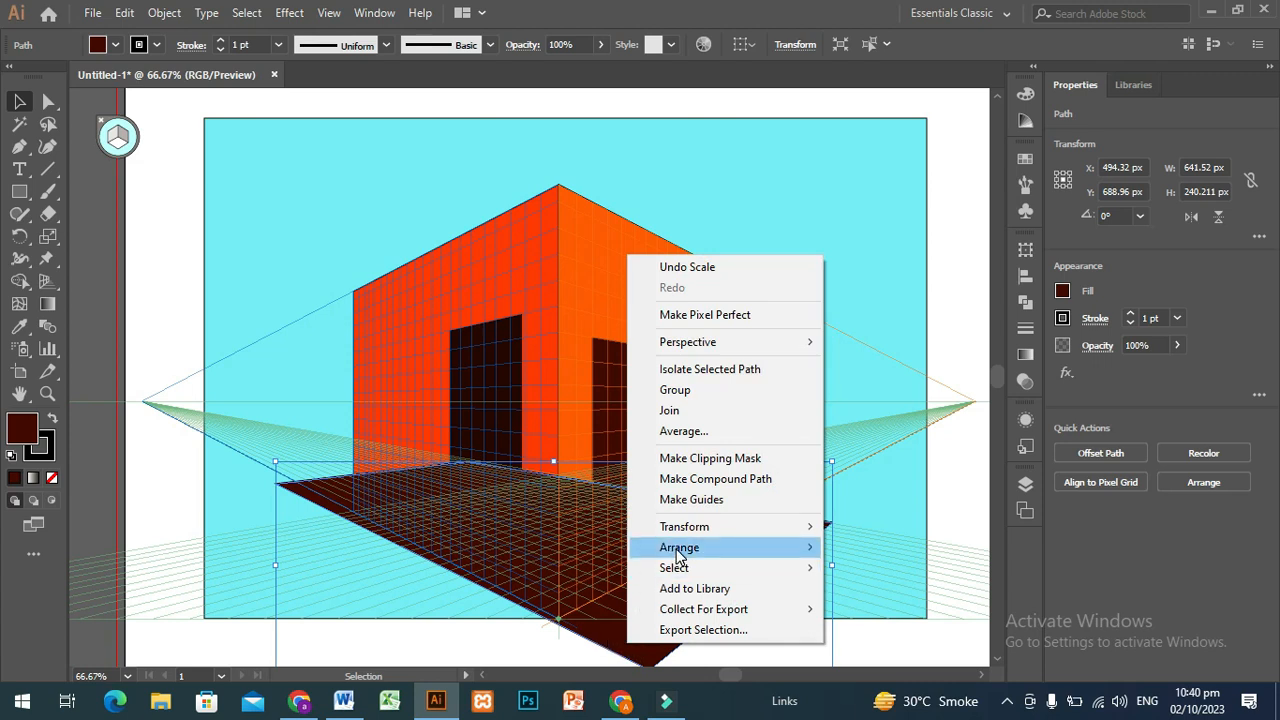
mouse_move(726, 549)
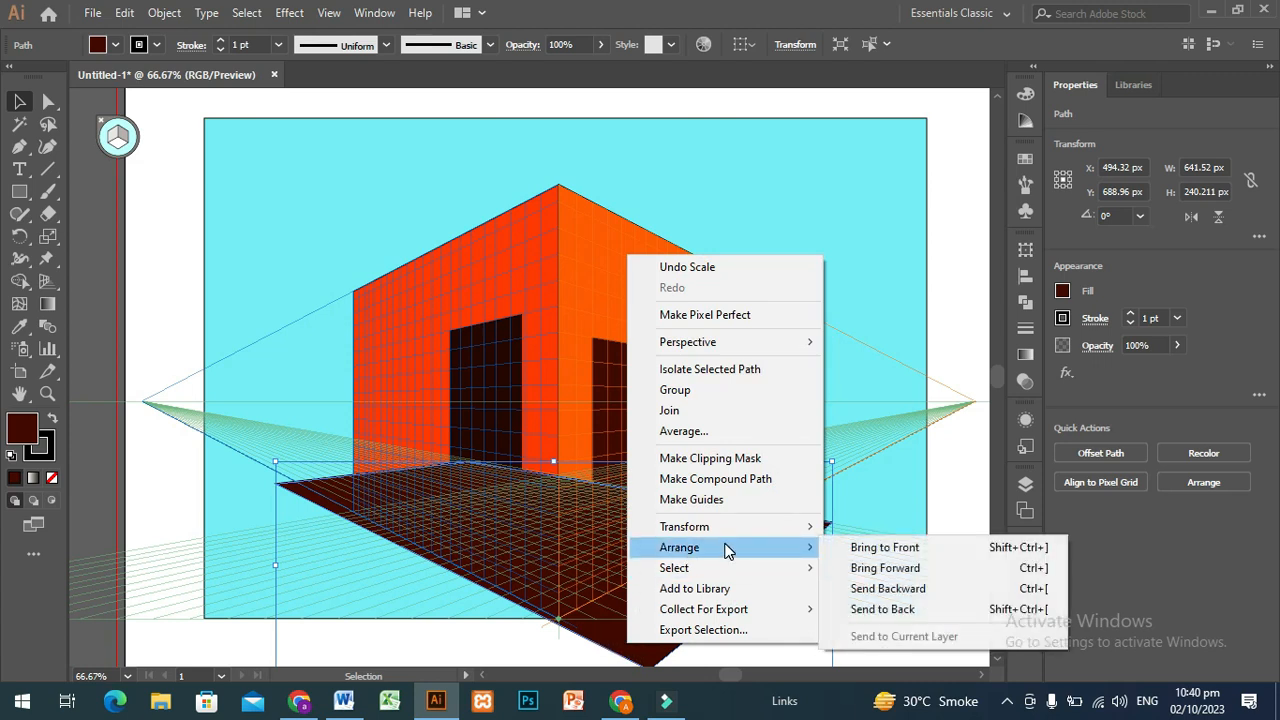
click(872, 588)
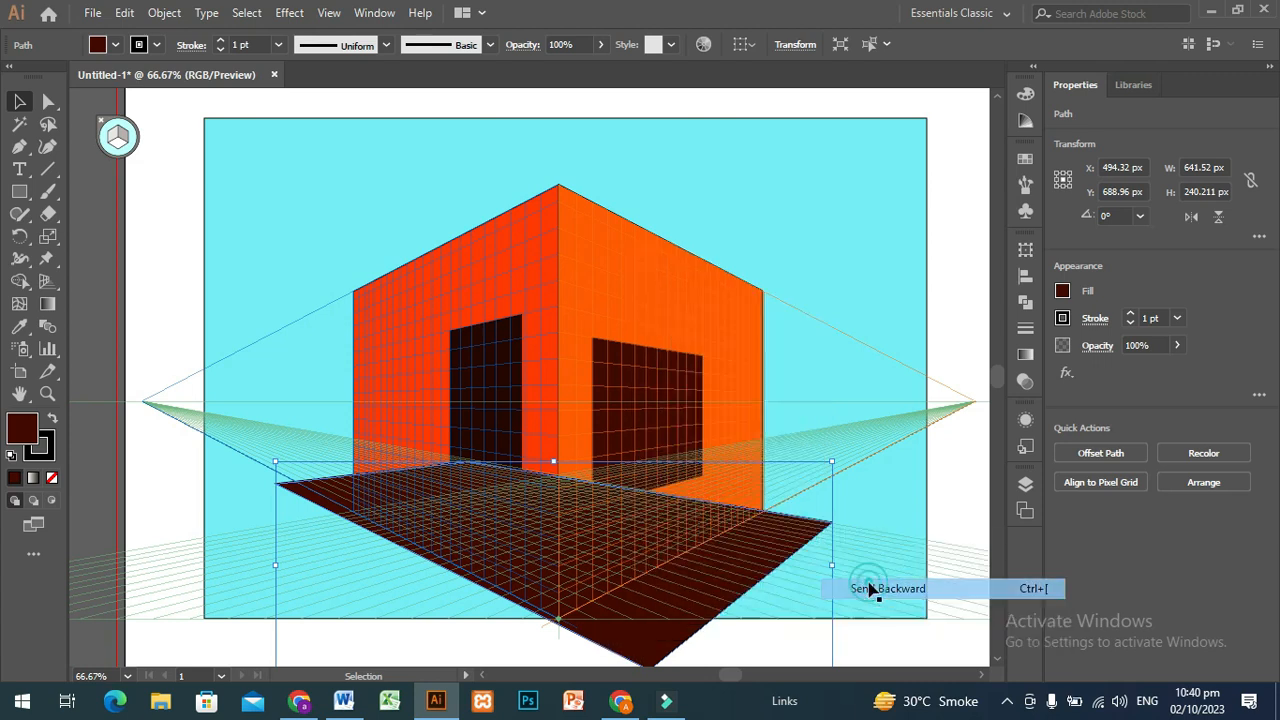
right_click(648, 658)
mouse_move(728, 560)
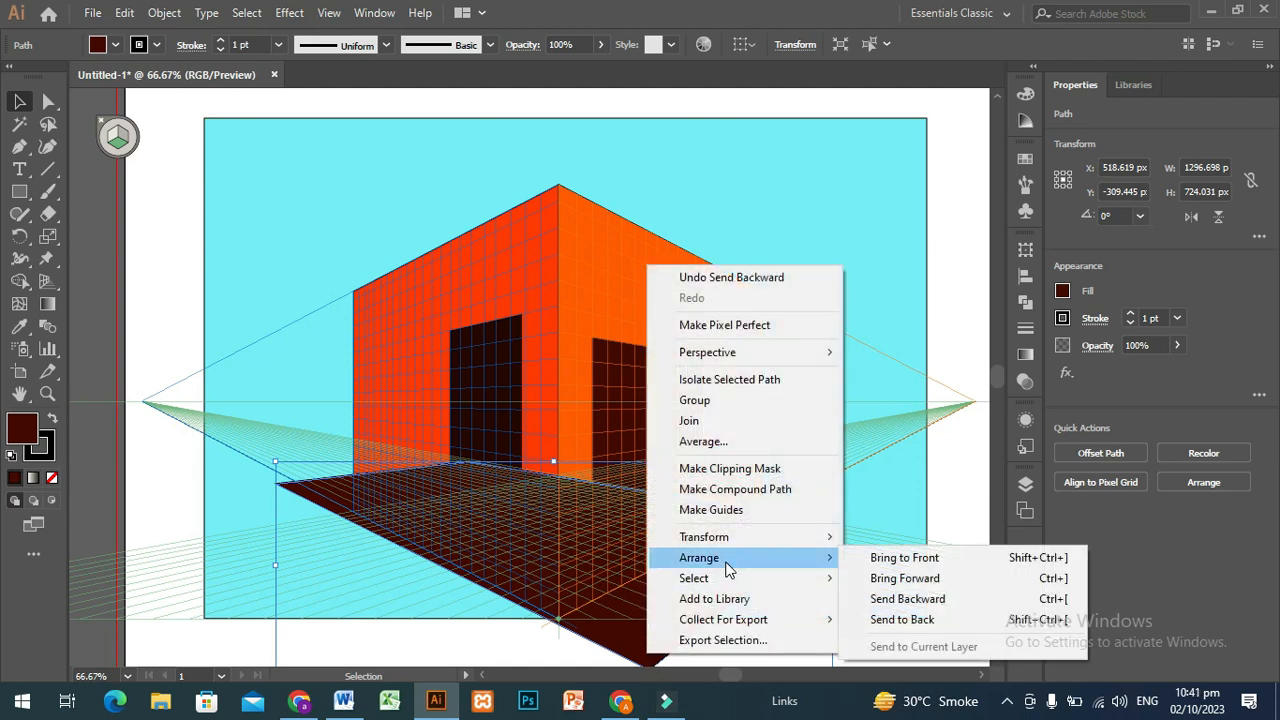
click(895, 622)
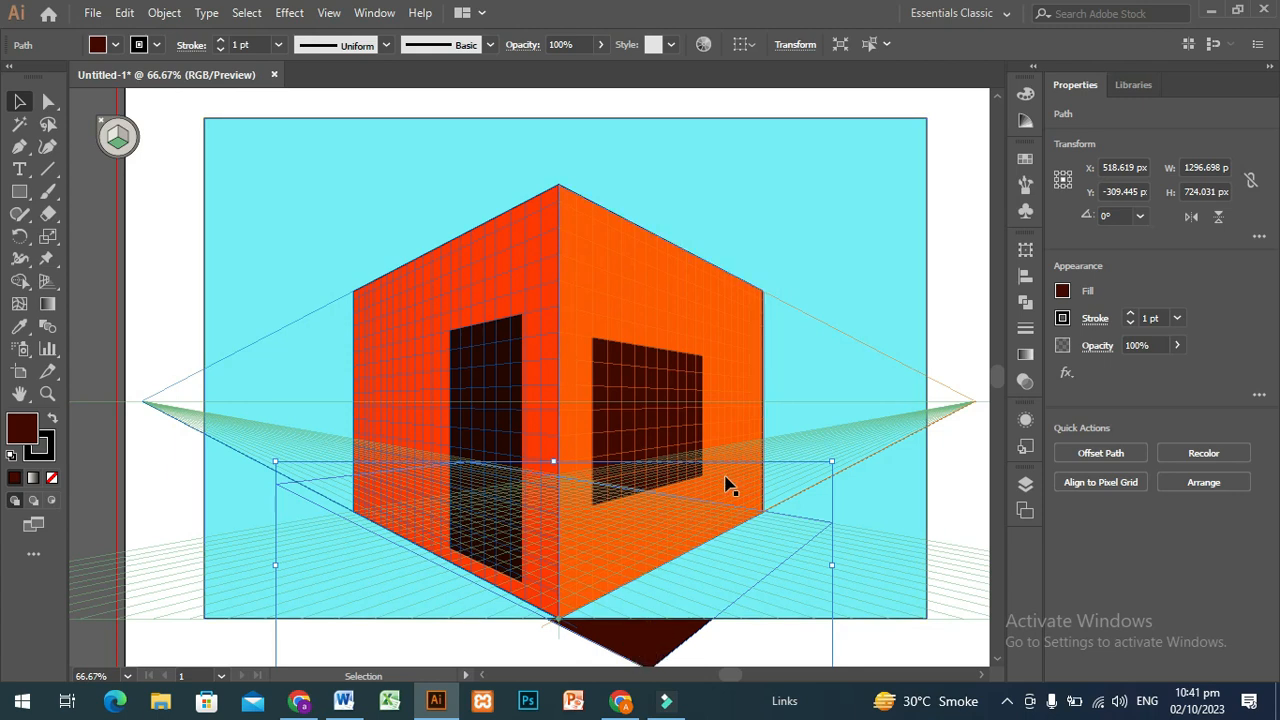
Send the cyan background behind the ground shape, then select the ground shape
click(856, 209)
right_click(856, 209)
mouse_move(935, 499)
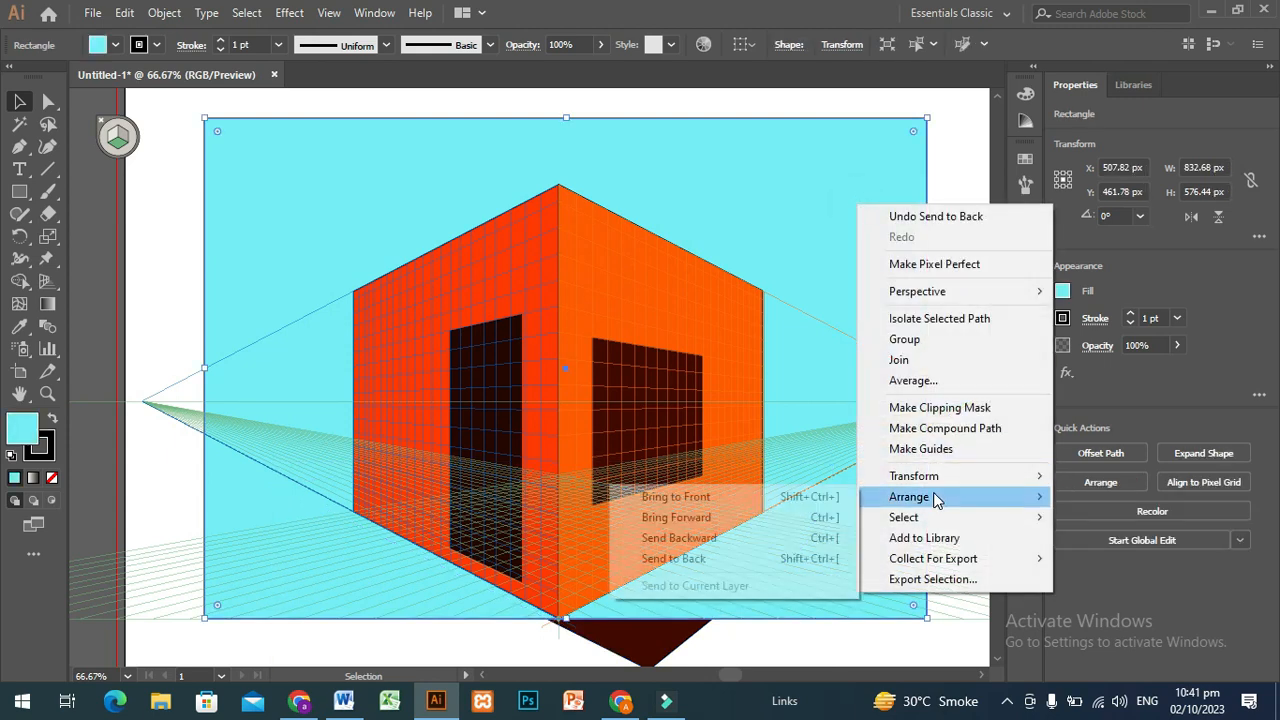
click(768, 558)
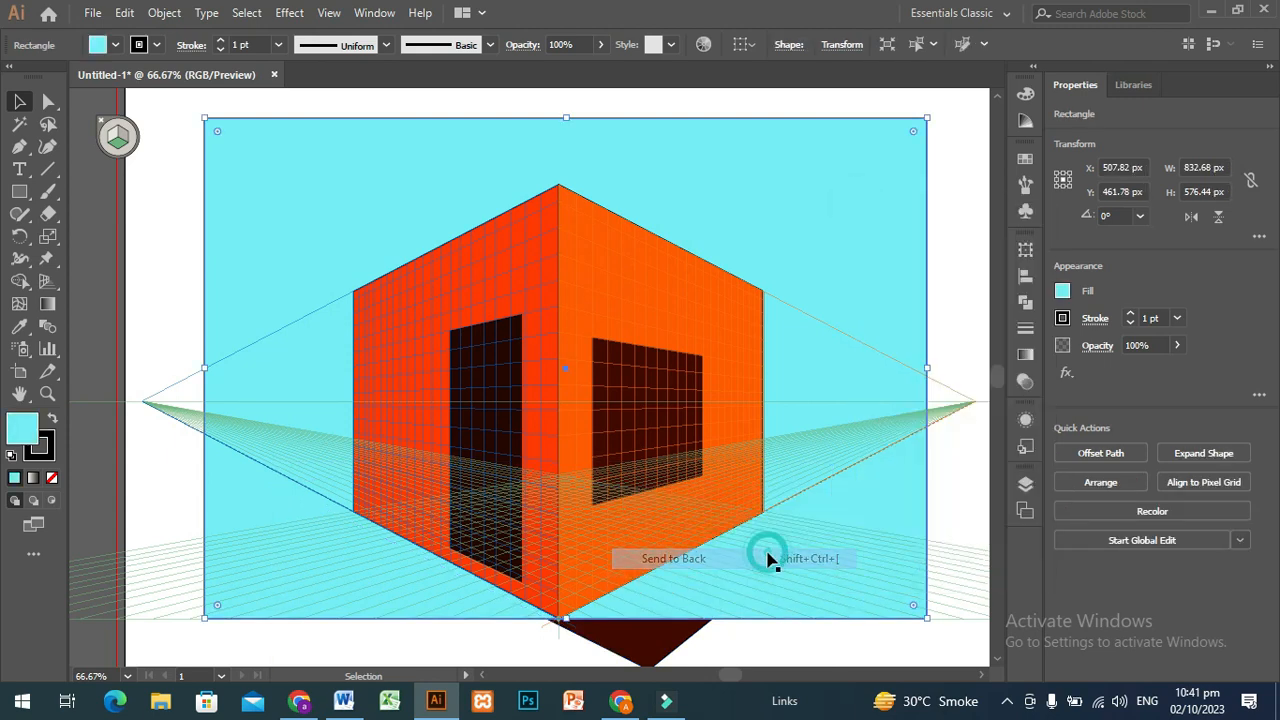
click(651, 644)
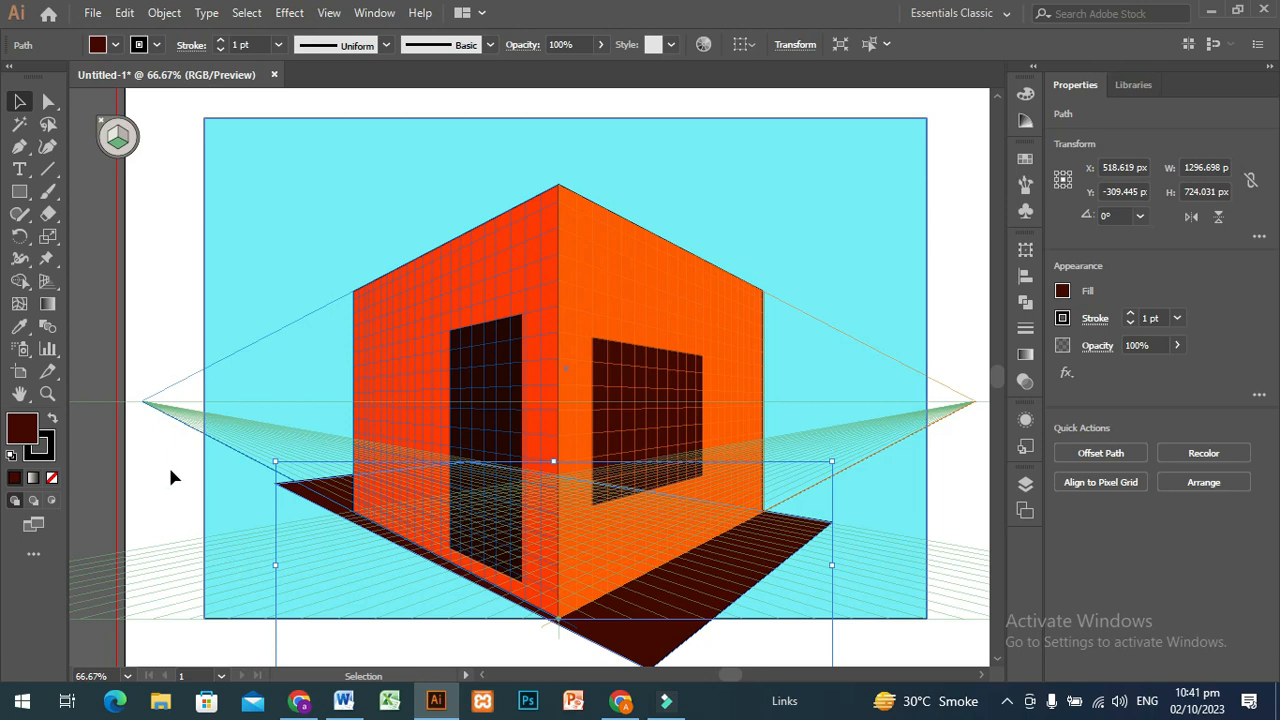
Hide the perspective grid
click(44, 284)
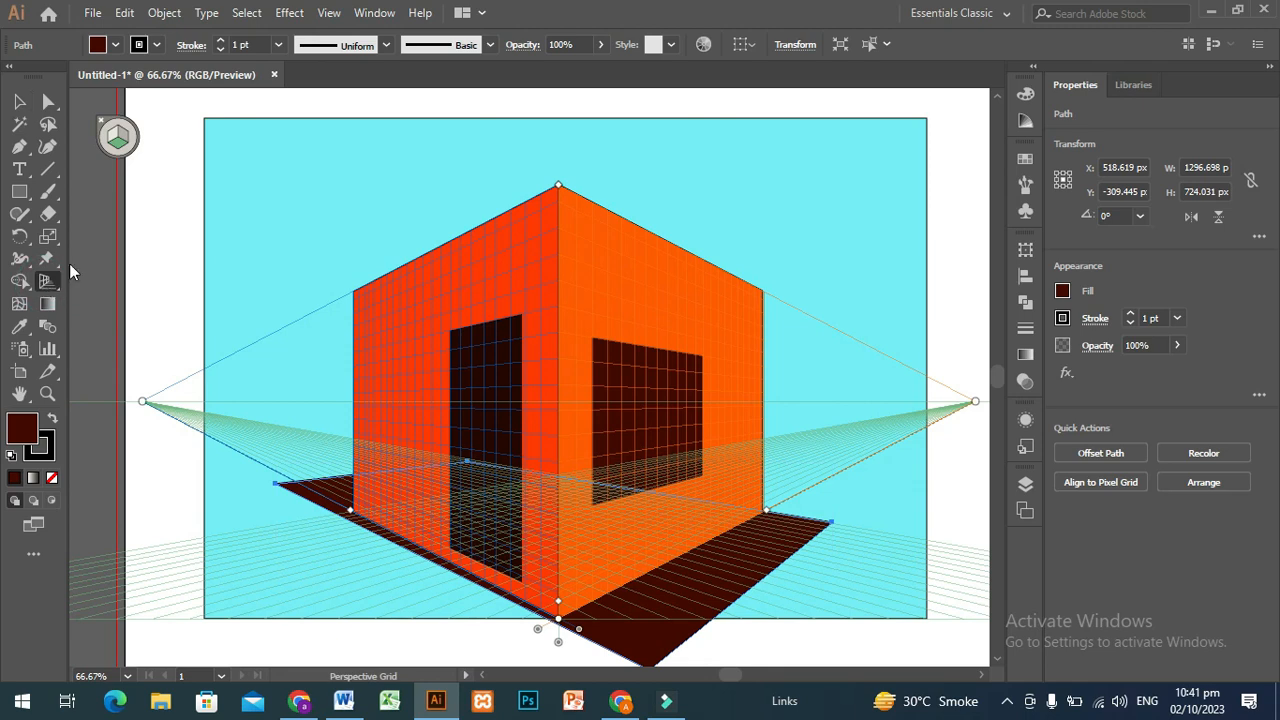
key(shift+v)
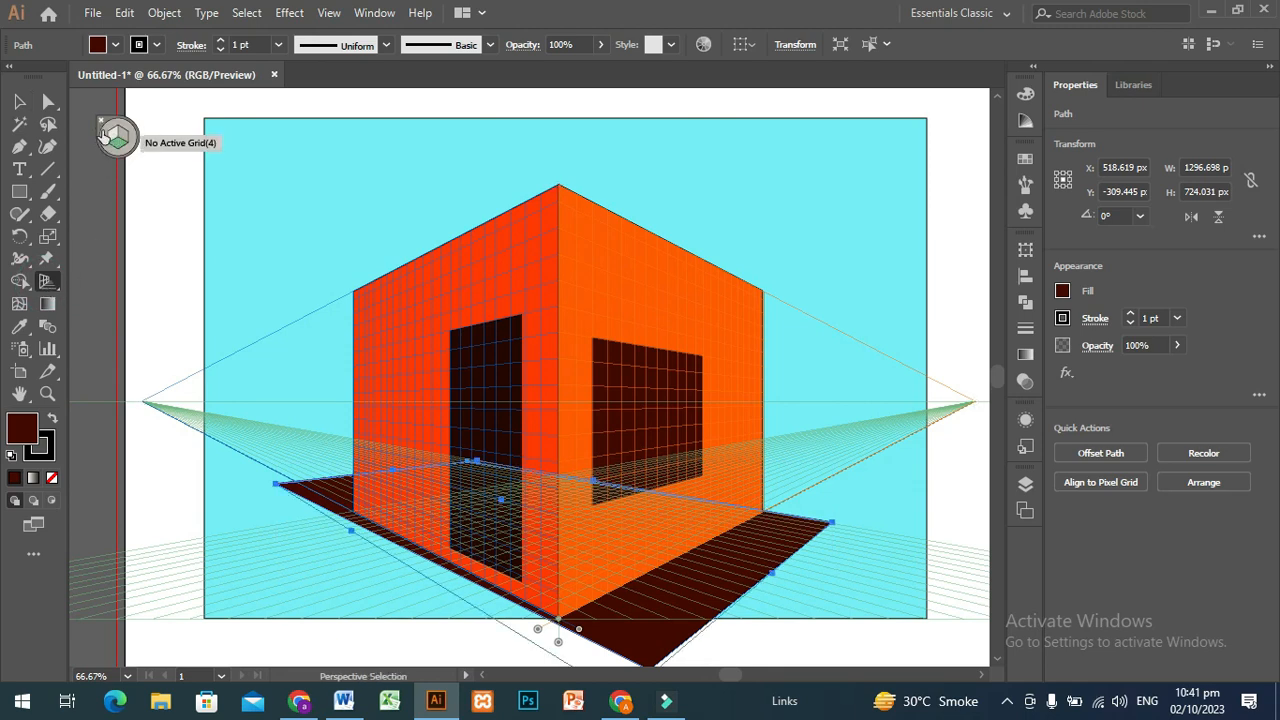
key(shift+p)
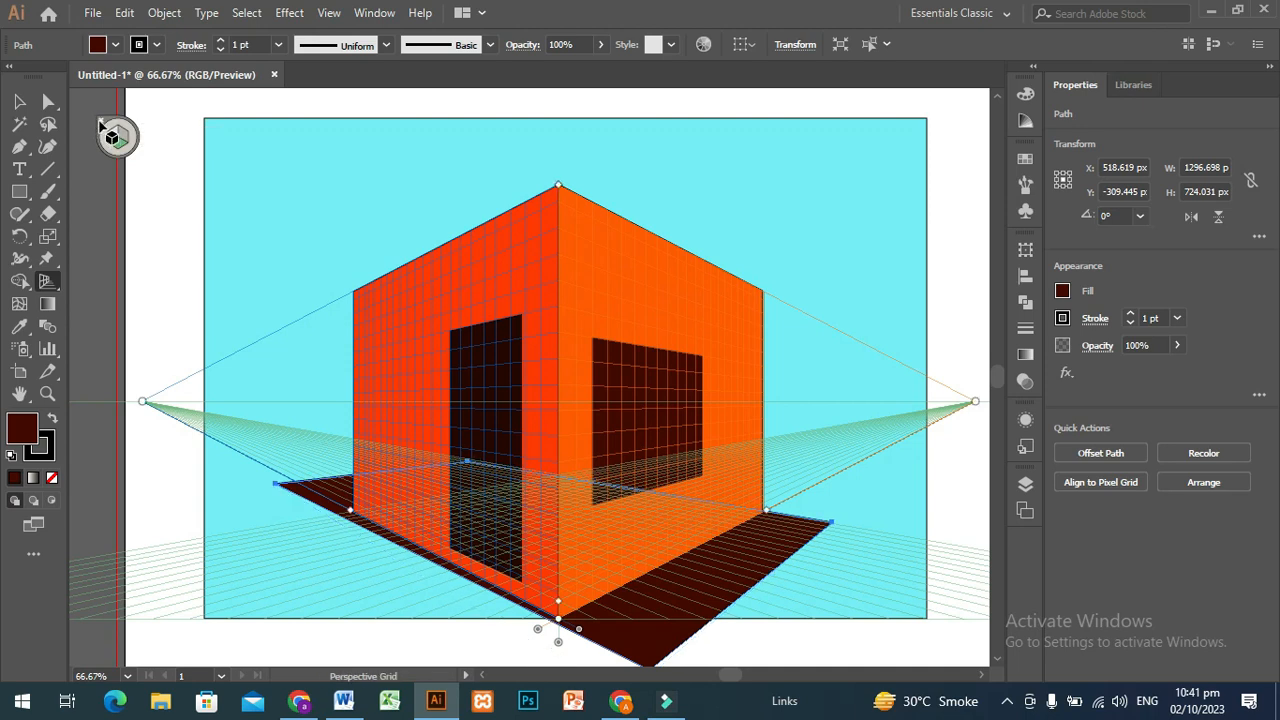
key(shift+v)
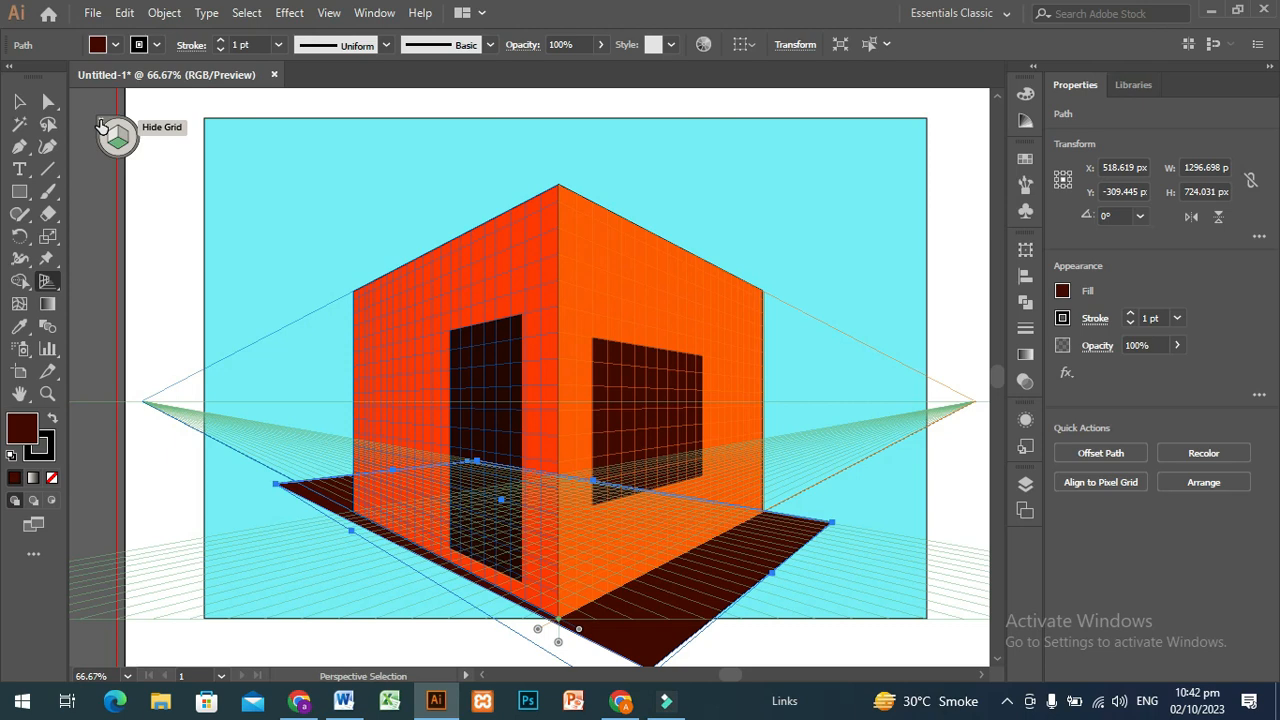
click(100, 124)
key(shift+p)
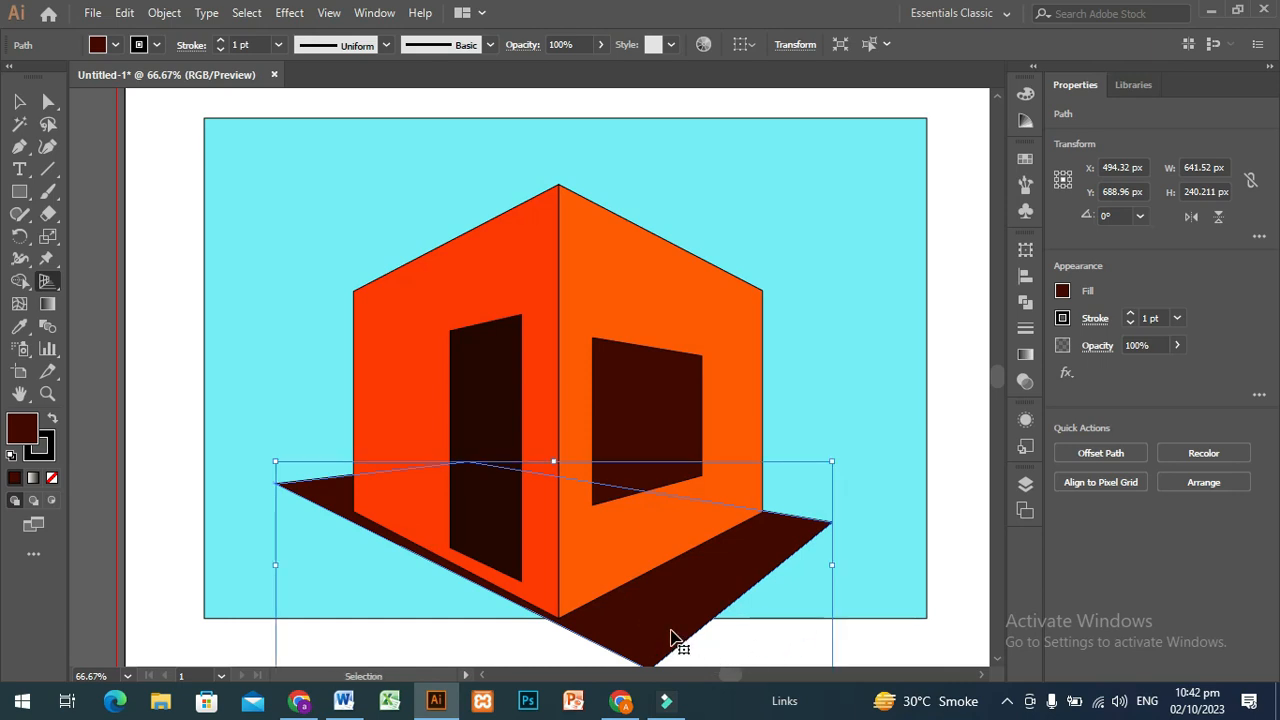
Shift the ground shape slightly and enlarge it to about 713 × 317 px so it extends around the base of the house
key(ctrl+minus)
drag(997, 388, 997, 382)
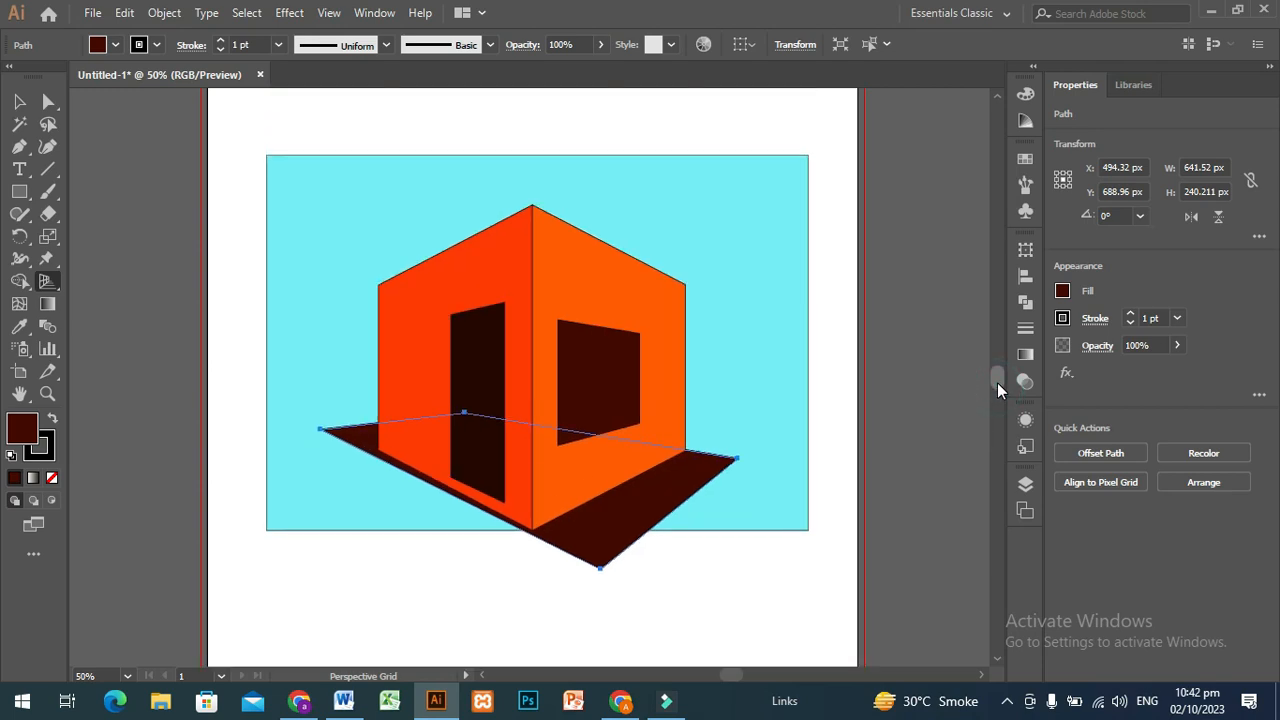
click(17, 102)
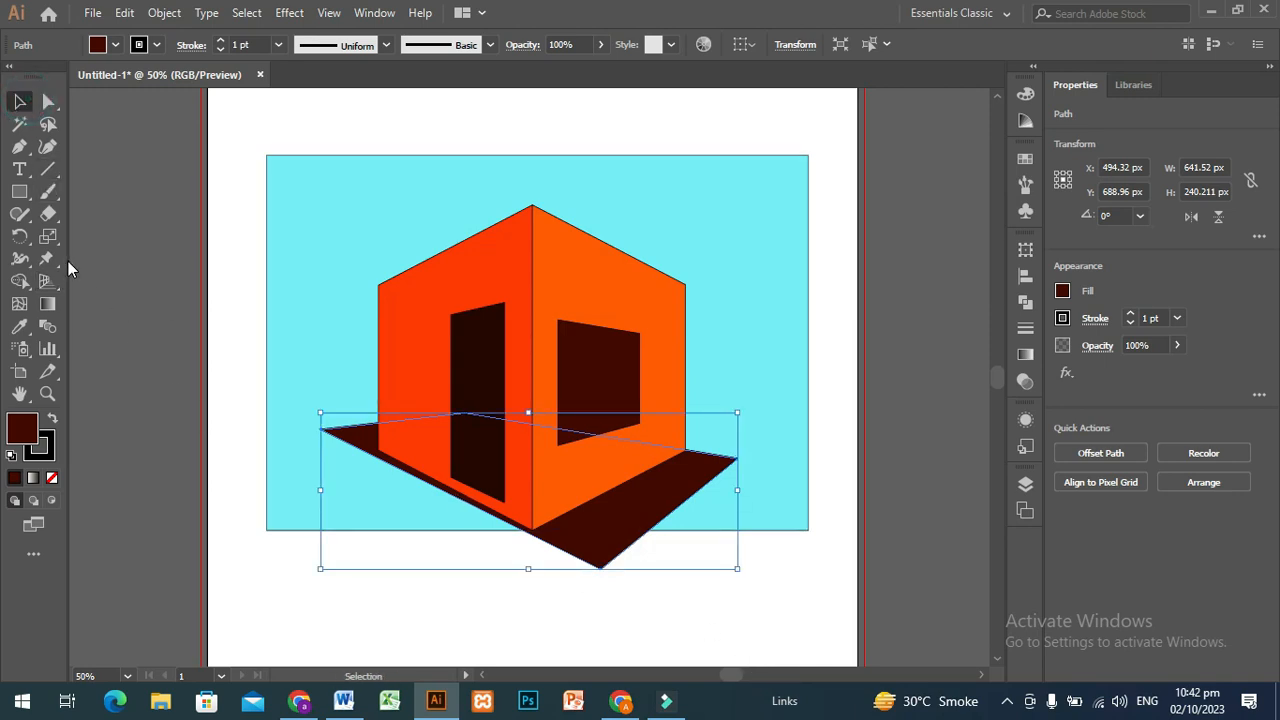
click(240, 534)
drag(621, 536, 613, 541)
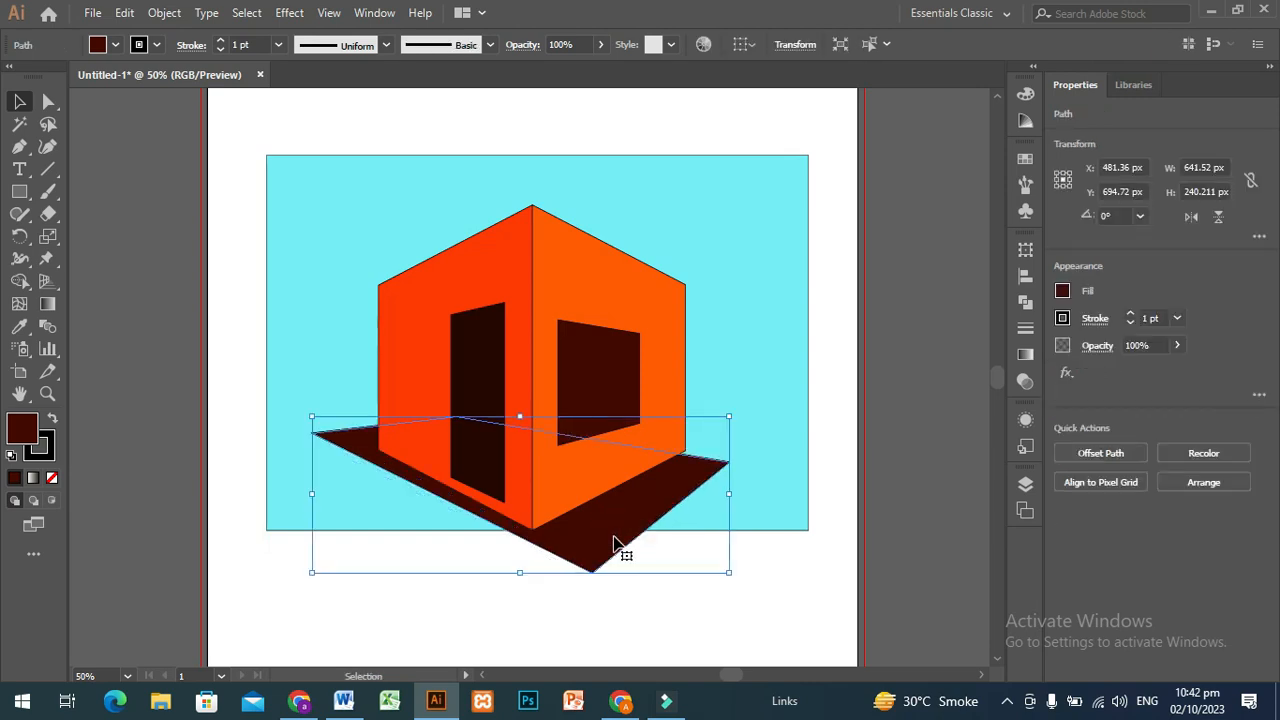
drag(729, 416, 744, 390)
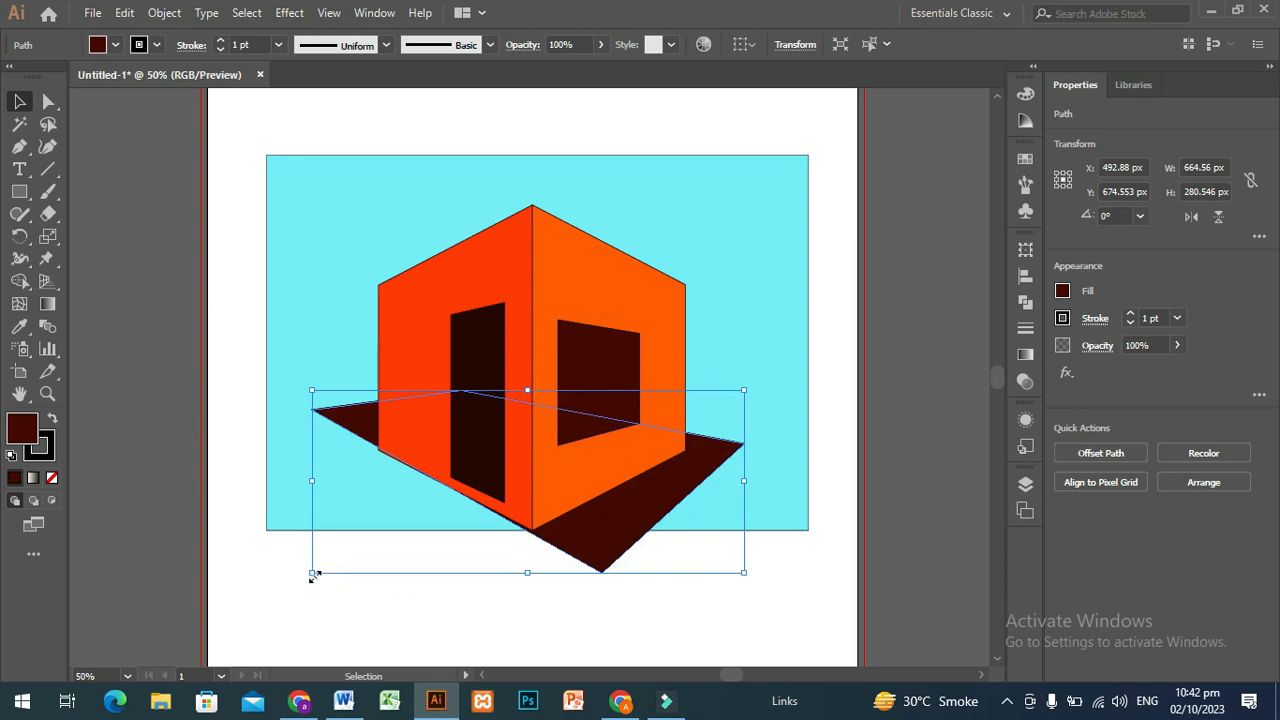
drag(312, 575, 280, 599)
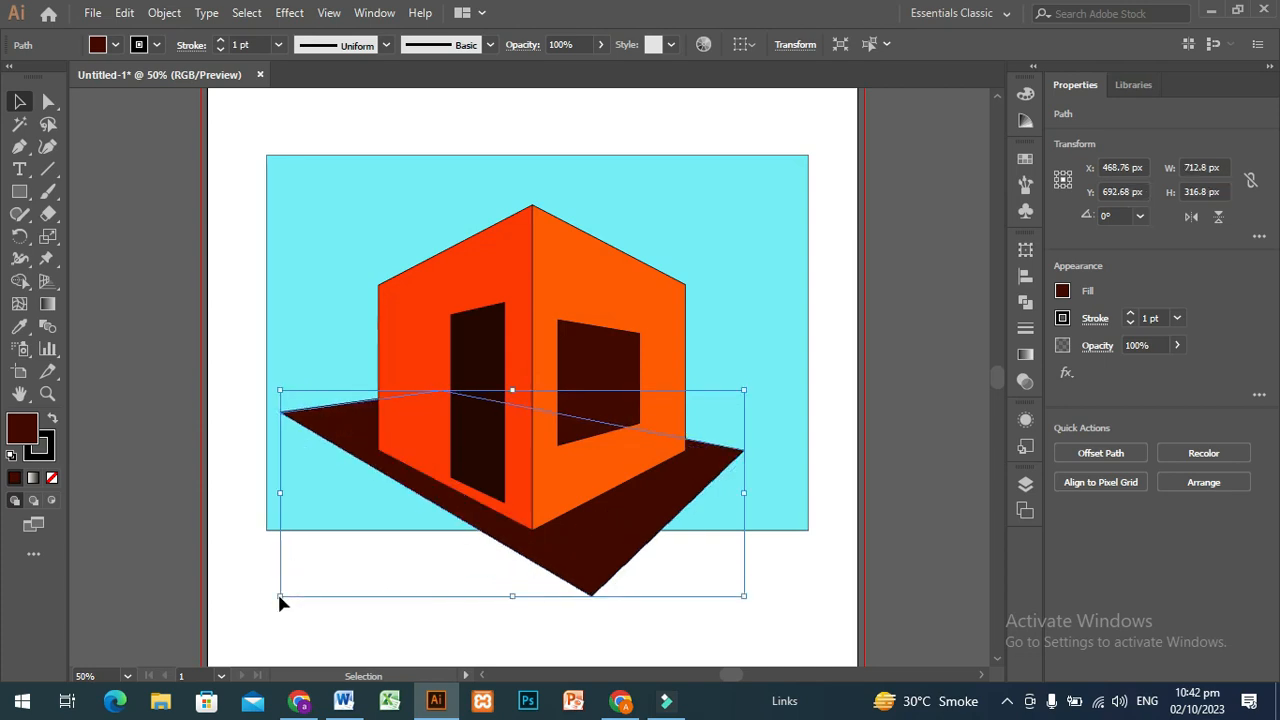
Move the cyan background rectangle upward so its lower edge sits behind the ground shape, and deselect it
click(821, 556)
drag(792, 460, 786, 374)
click(809, 543)
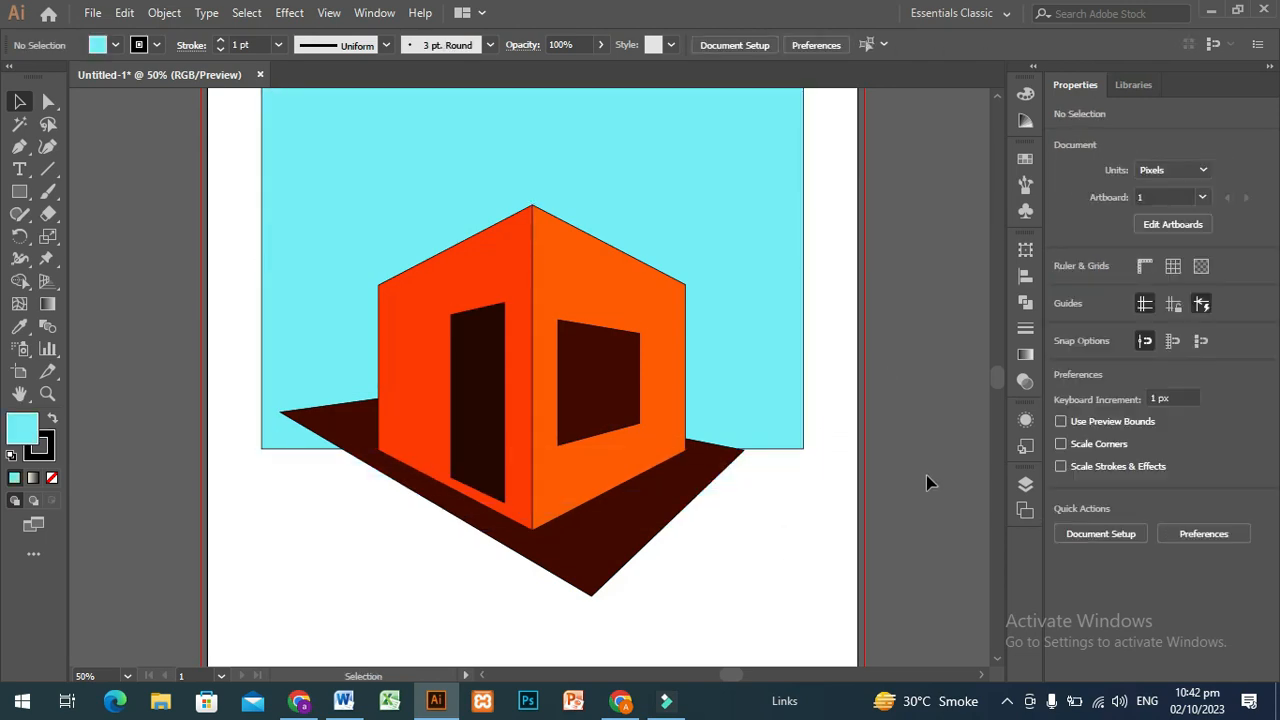
drag(998, 379, 999, 375)
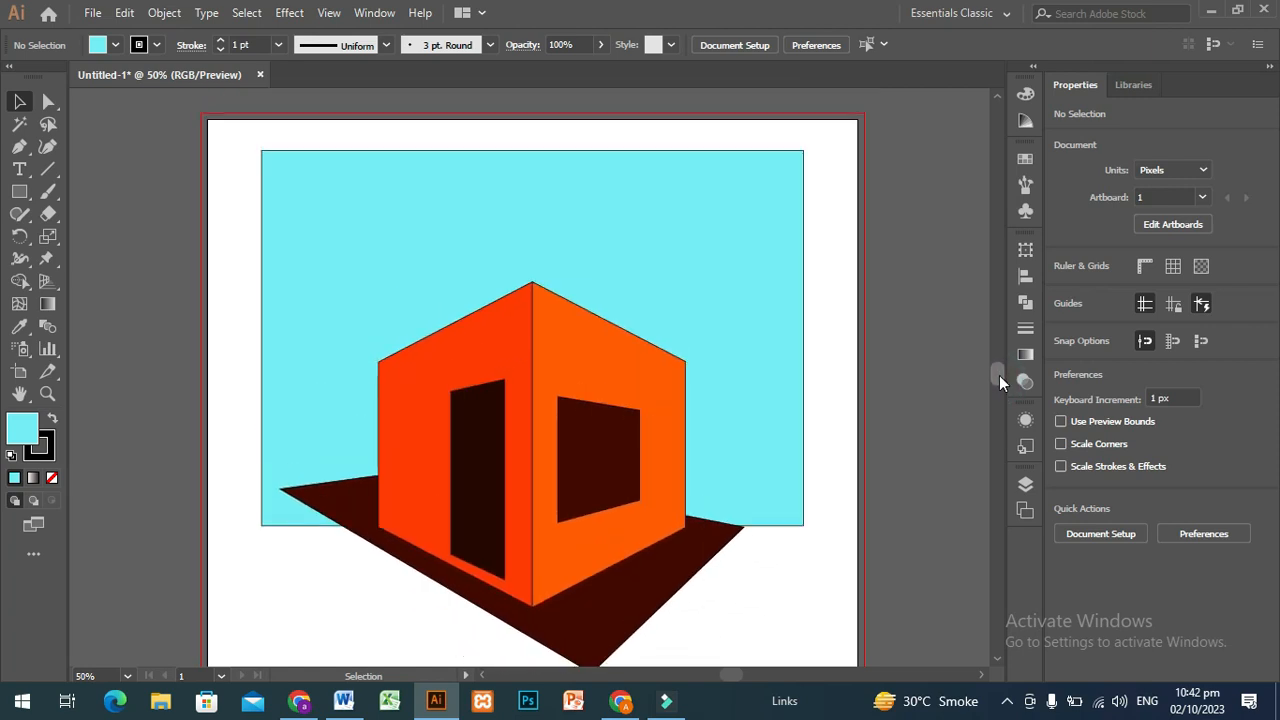